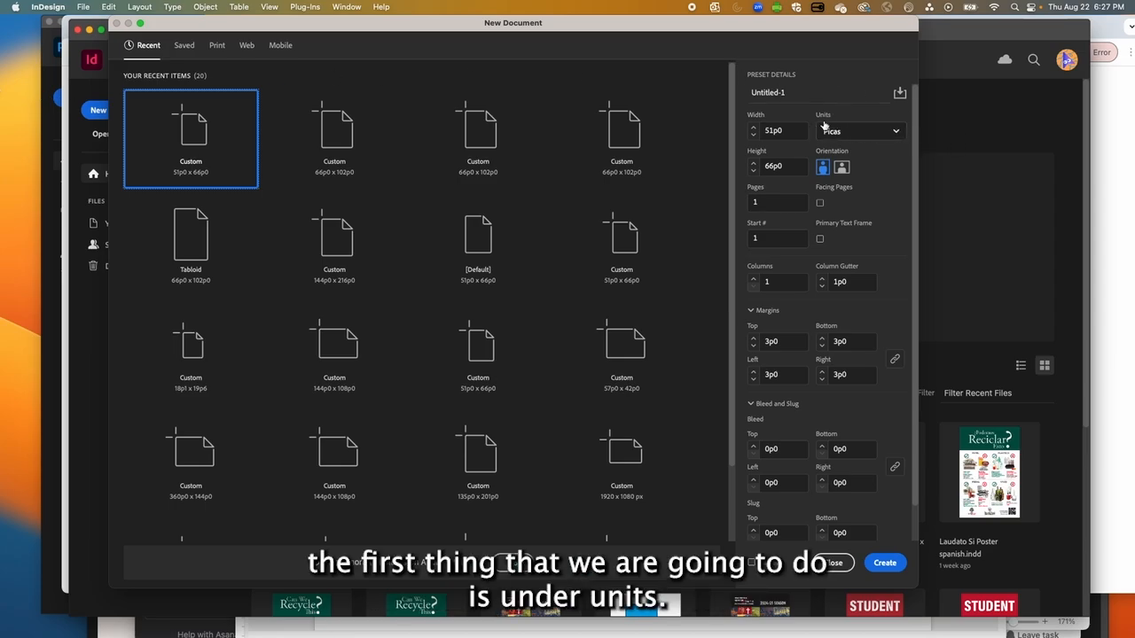
- Set the new document's units to inches and leave Facing Pages off
click(896, 132)
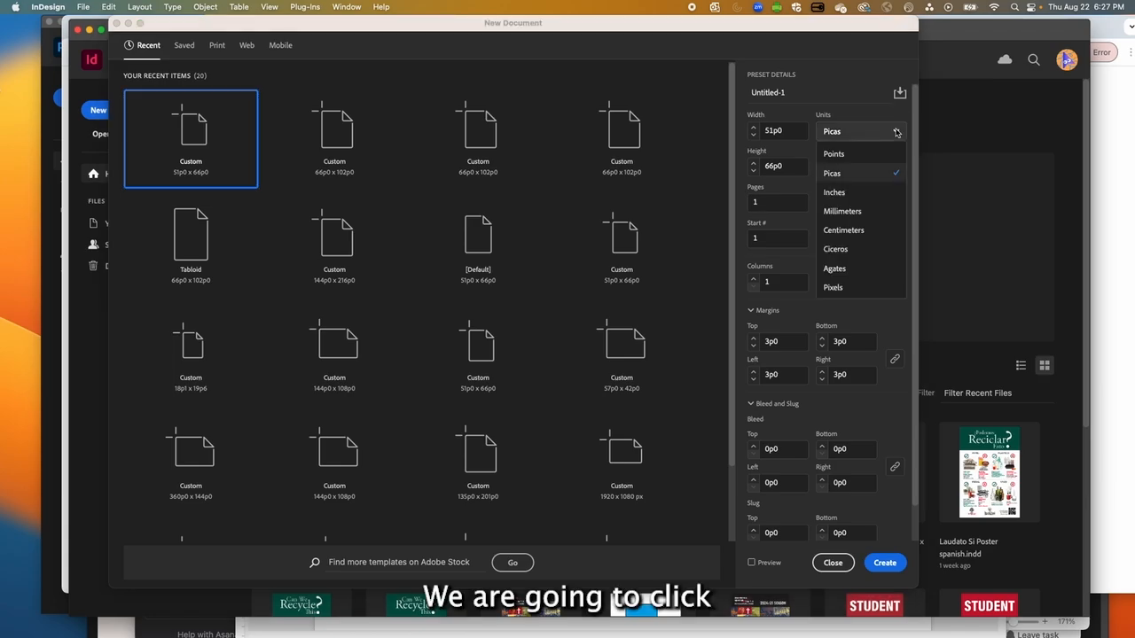
click(835, 194)
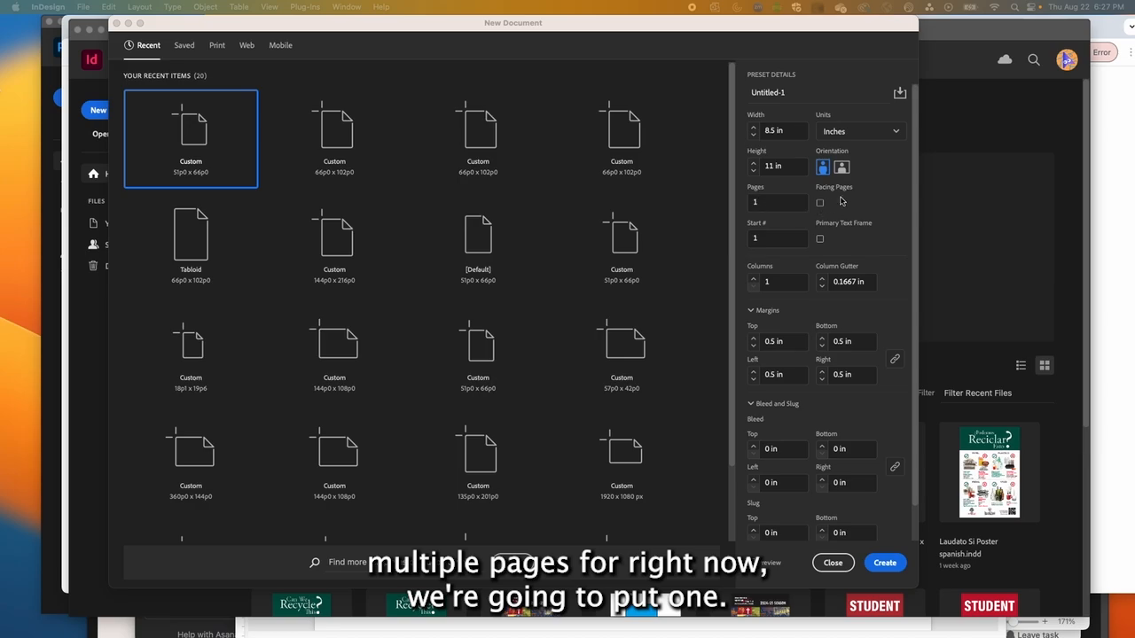
click(819, 206)
click(819, 204)
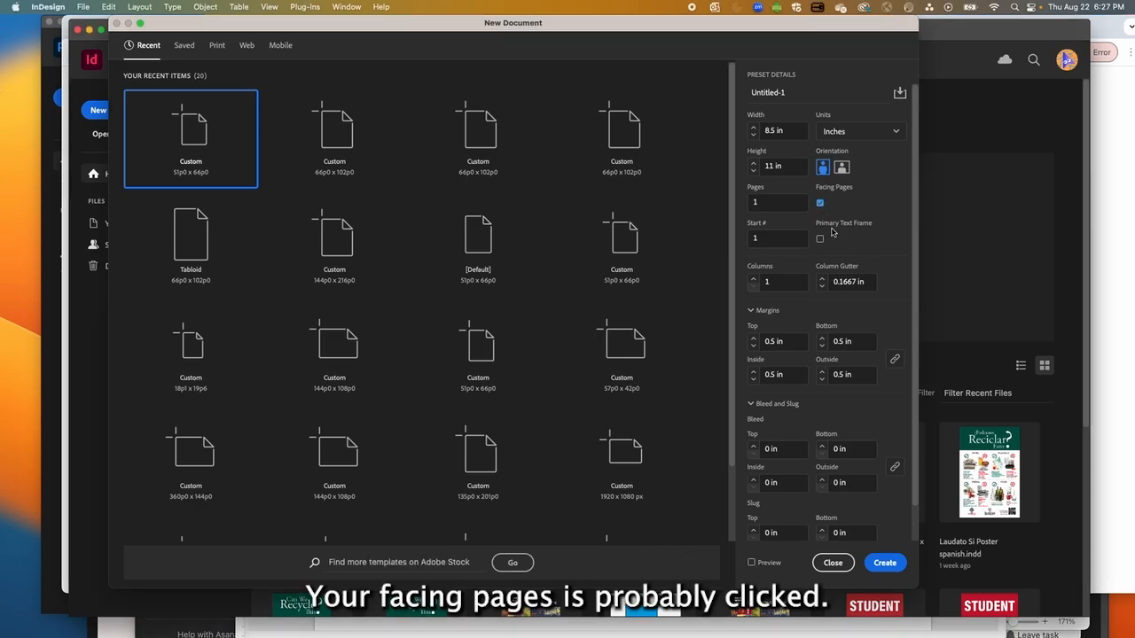
click(820, 206)
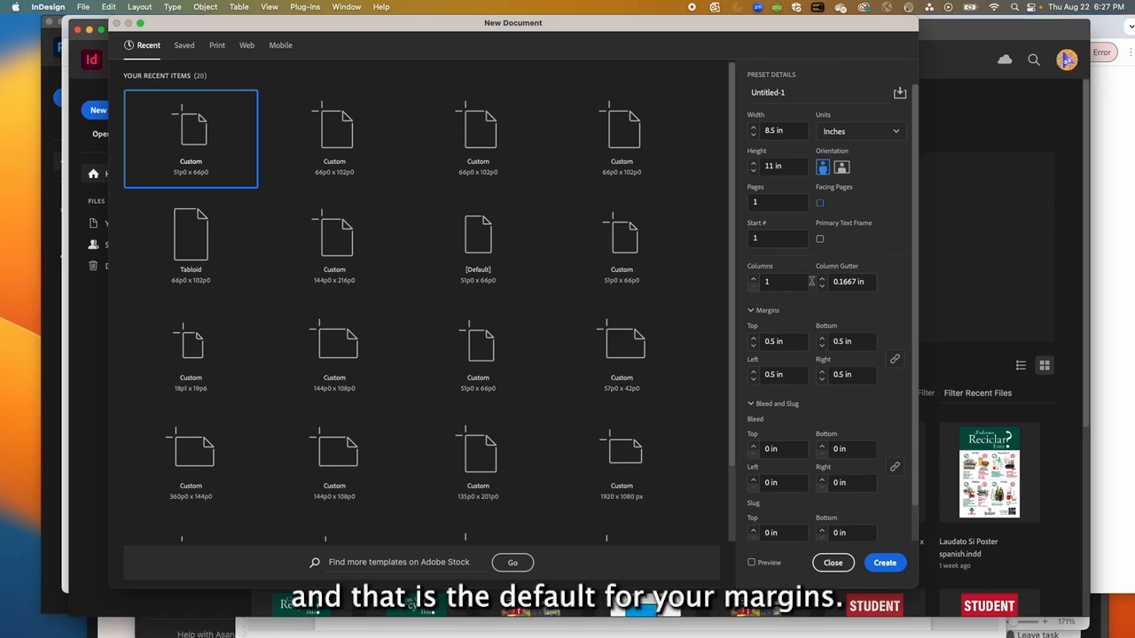
- Set all four margins to 1 in and create the document
scroll(787, 315, down, 1)
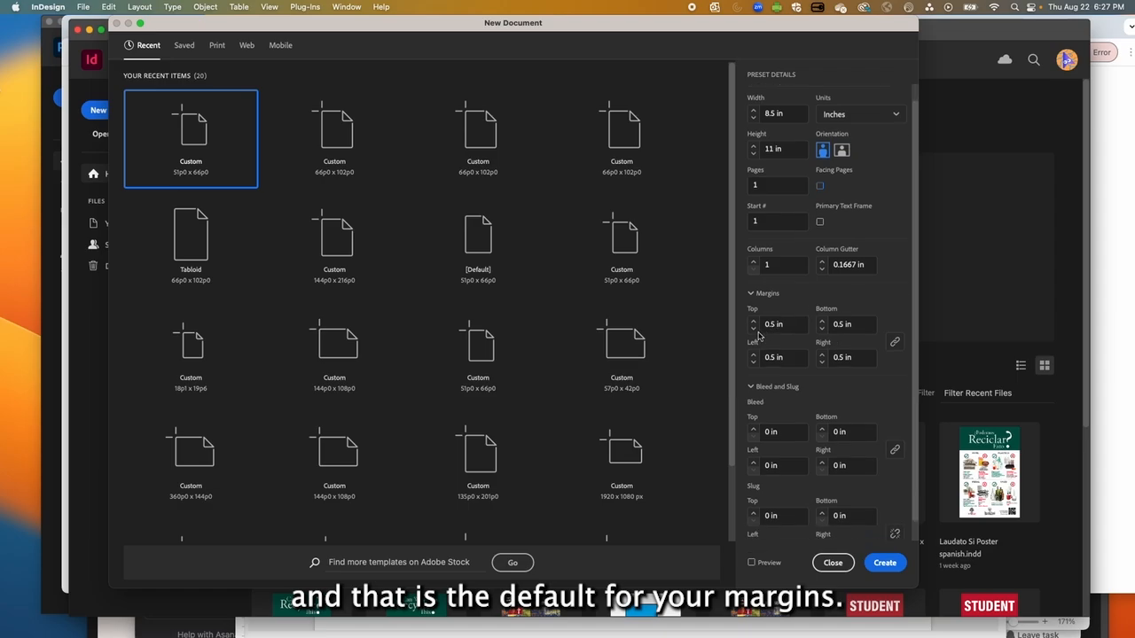
click(753, 322)
click(753, 322)
click(753, 322)
click(753, 322)
click(753, 322)
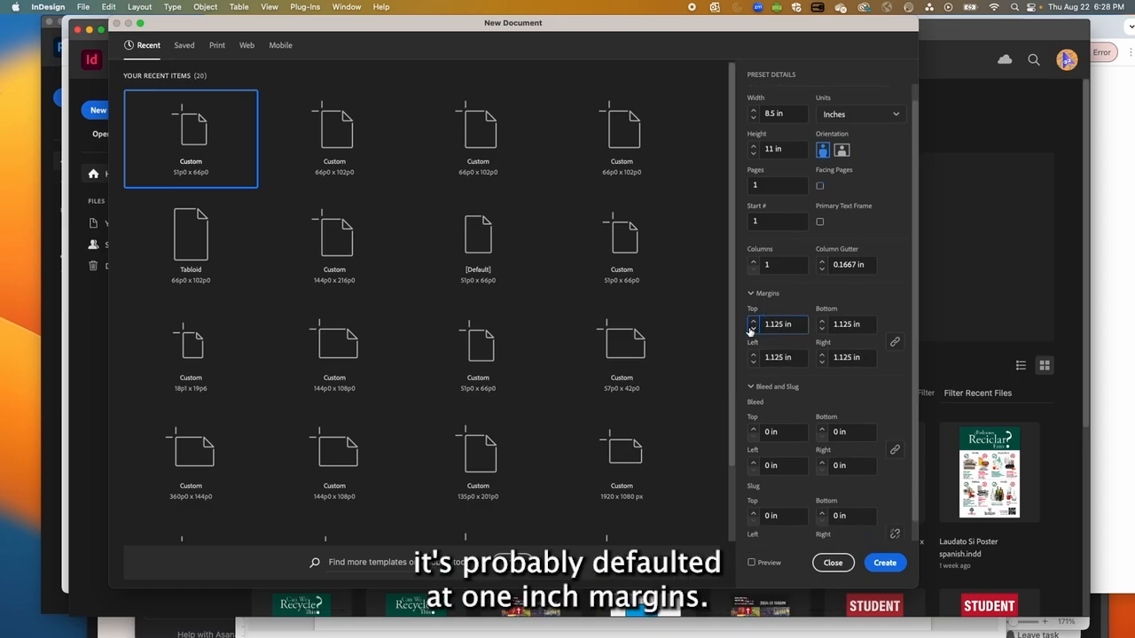
click(752, 329)
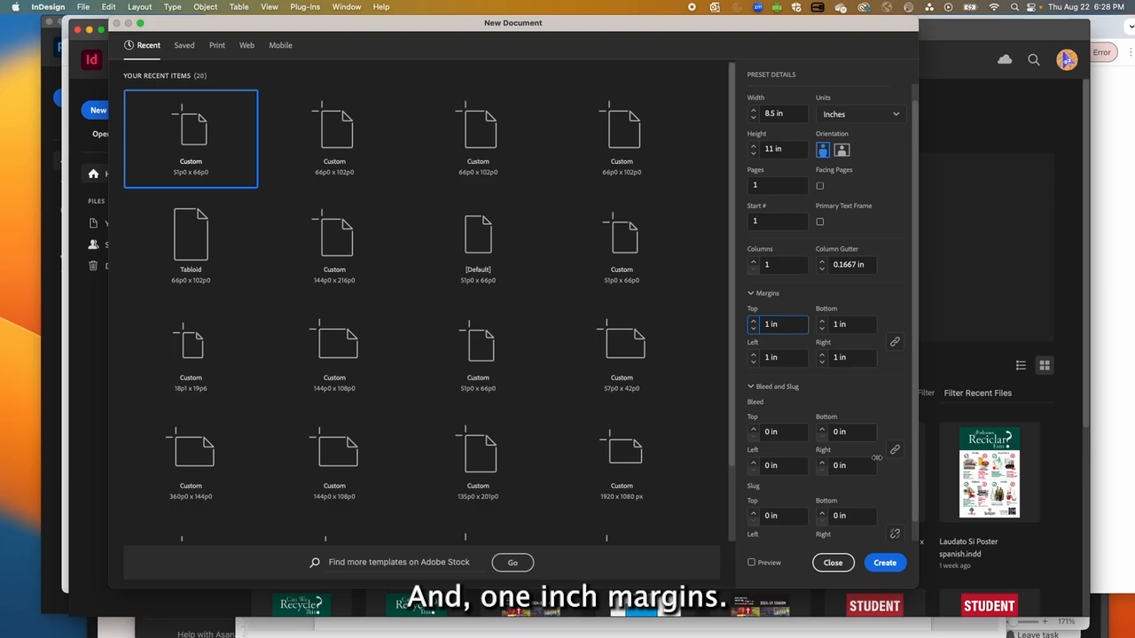
click(881, 567)
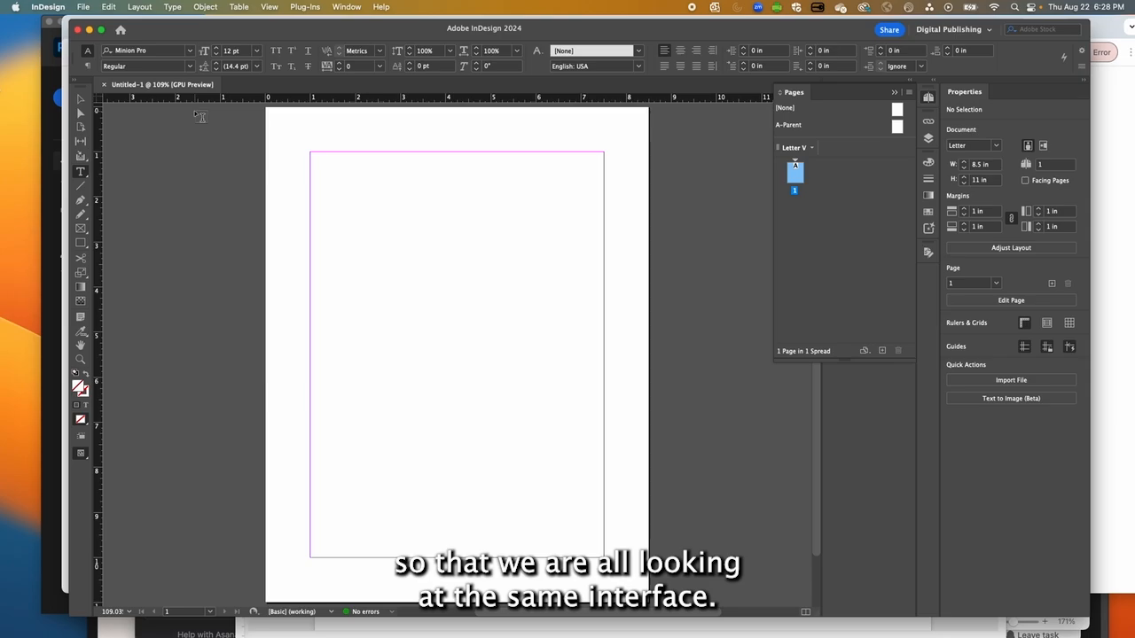
- Choose the Digital Publishing workspace and reset it to its default layout
click(353, 8)
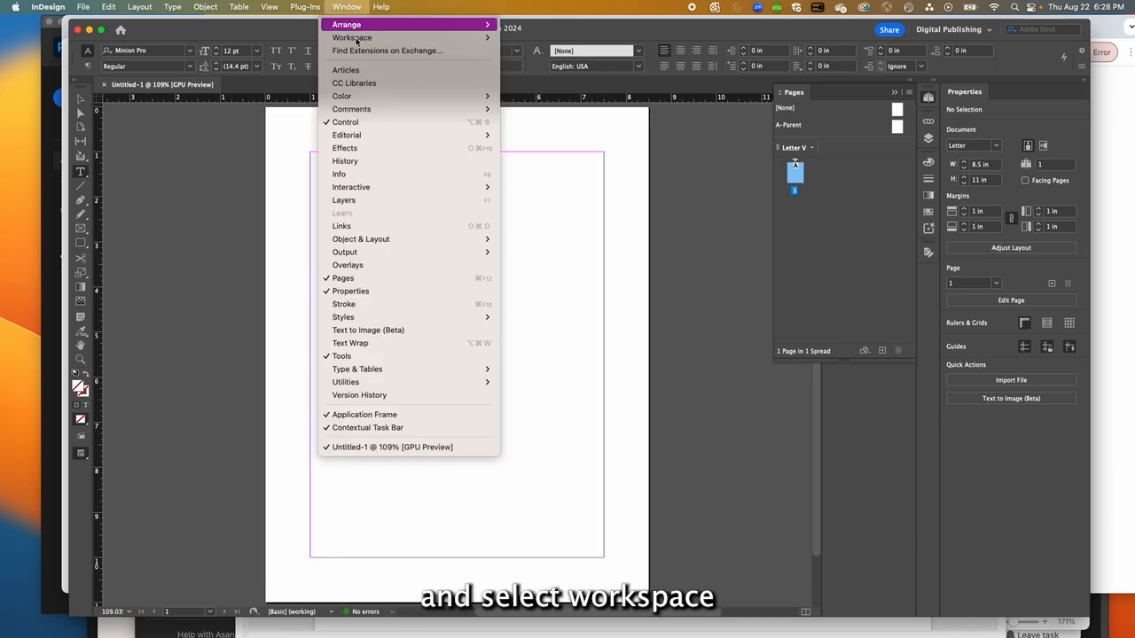
mouse_move(356, 40)
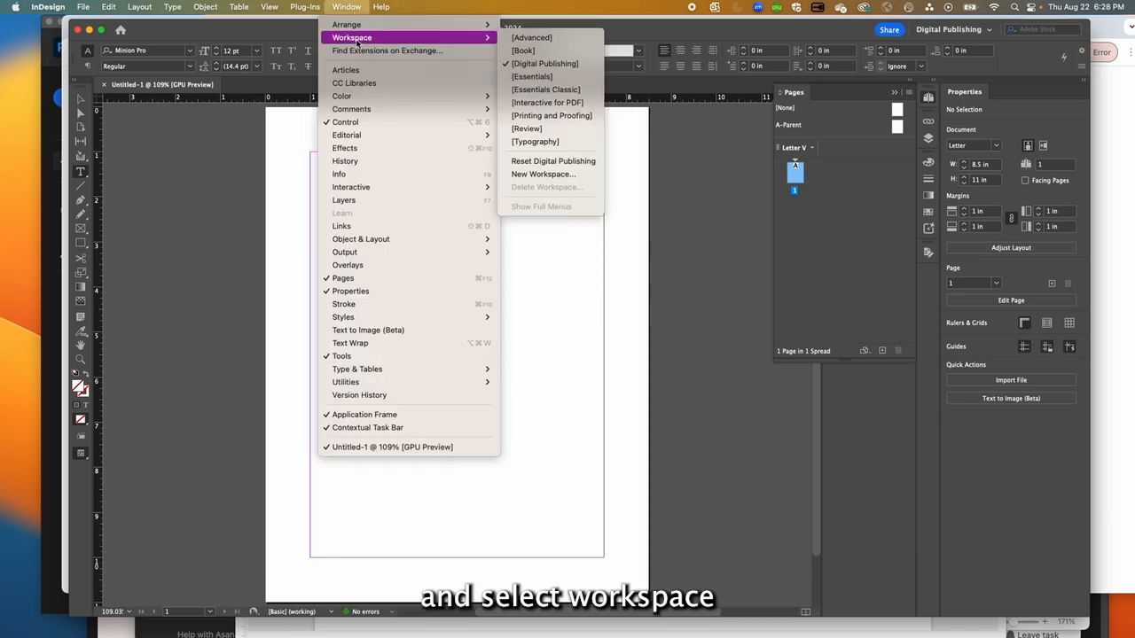
click(522, 63)
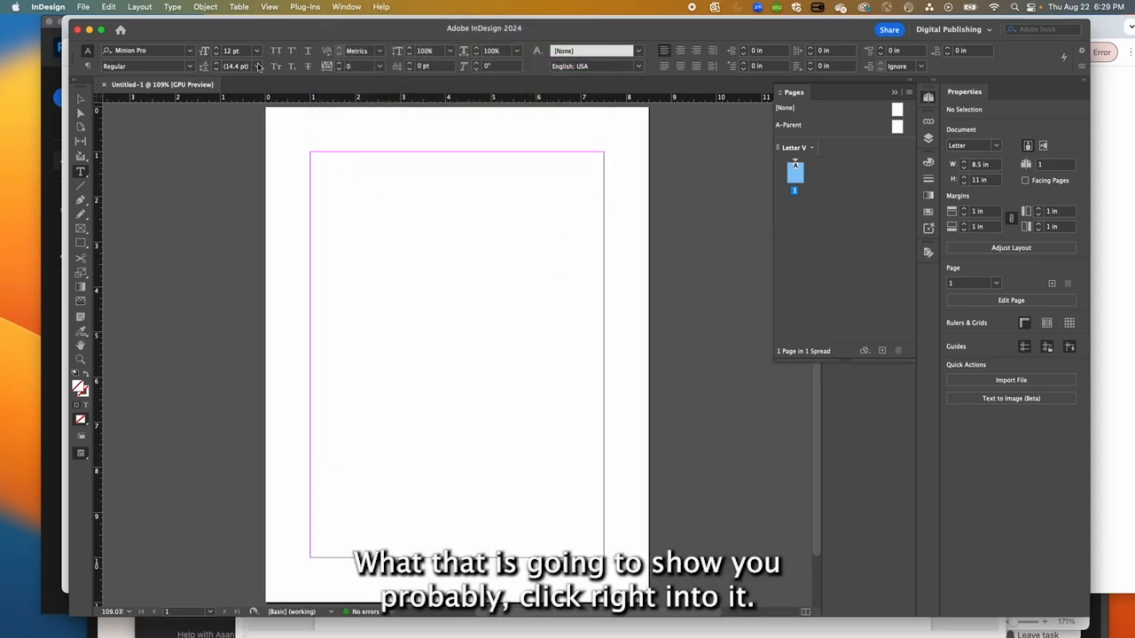
click(353, 6)
mouse_move(357, 37)
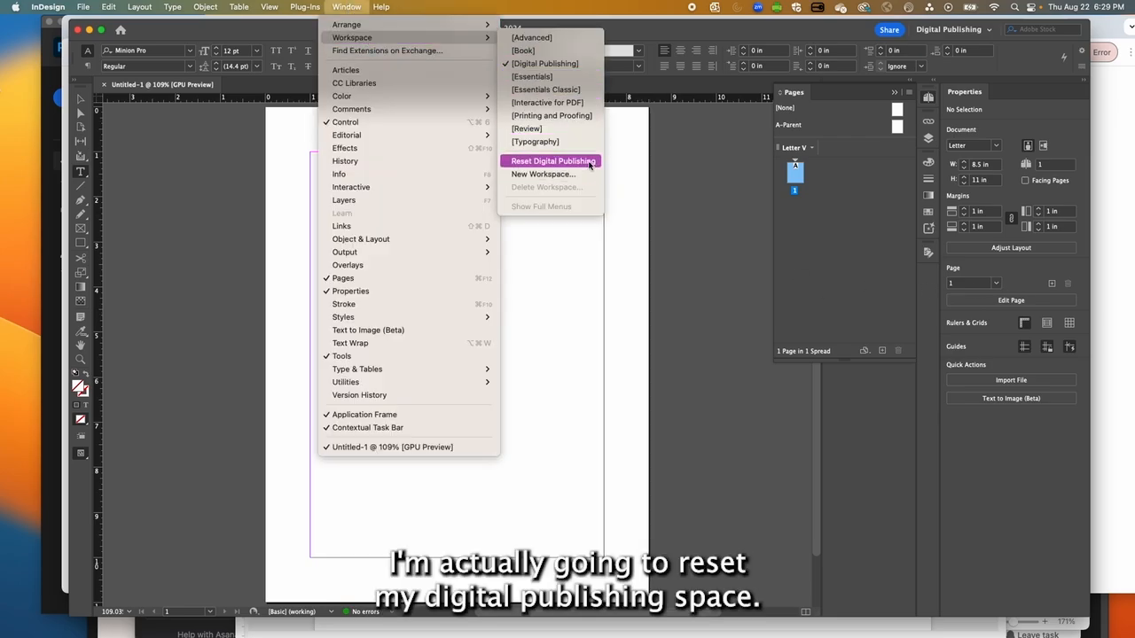
click(545, 162)
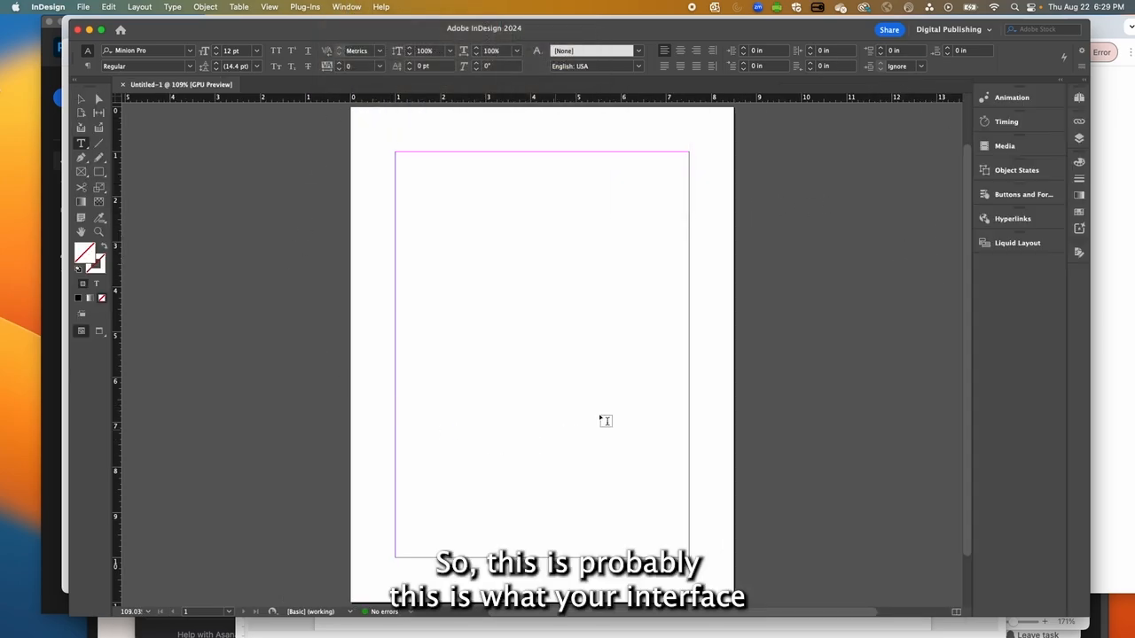
- Move the application window slightly and arrange the toolbox in a single column
drag(754, 31, 729, 29)
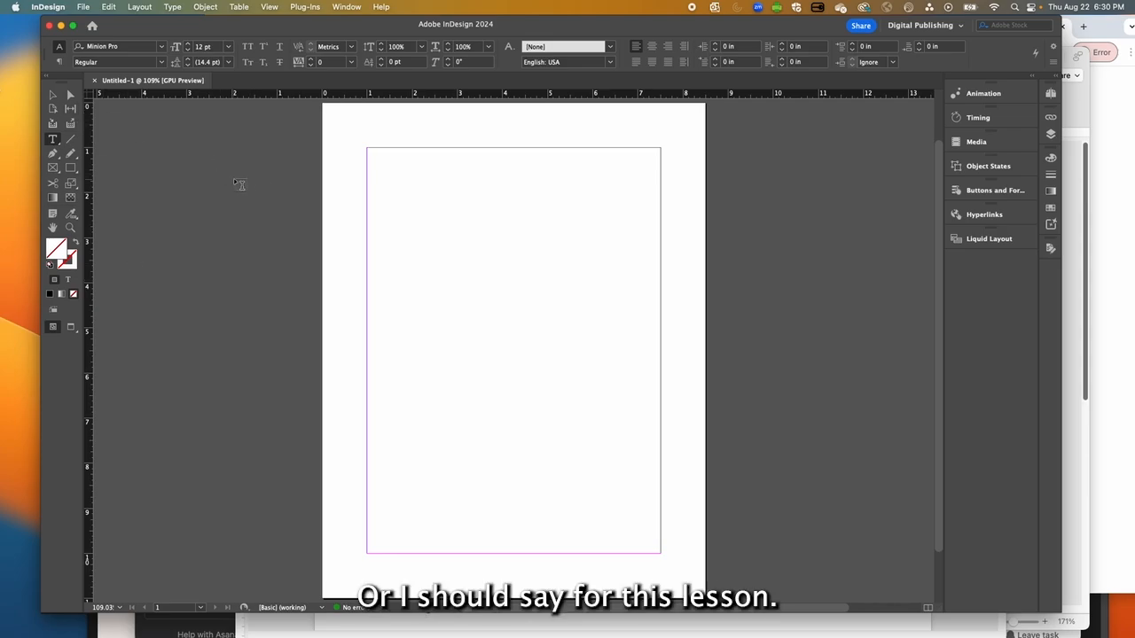
click(46, 80)
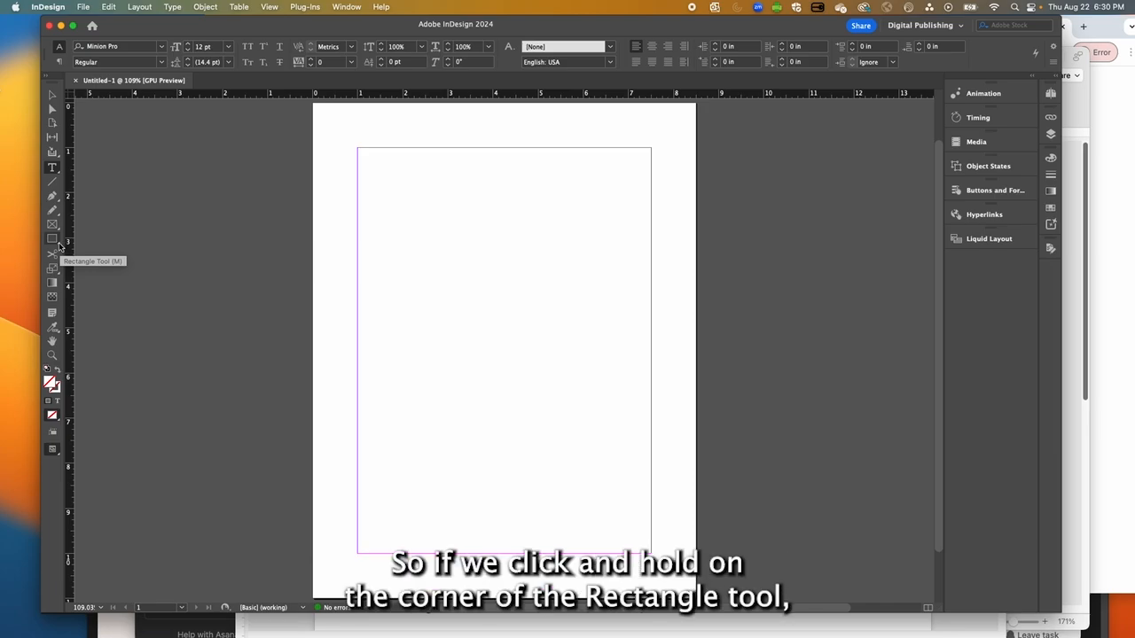
- Draw a rectangle about 4.46 in wide and 2.32 in high in the upper part of the page with the Rectangle tool
click(59, 246)
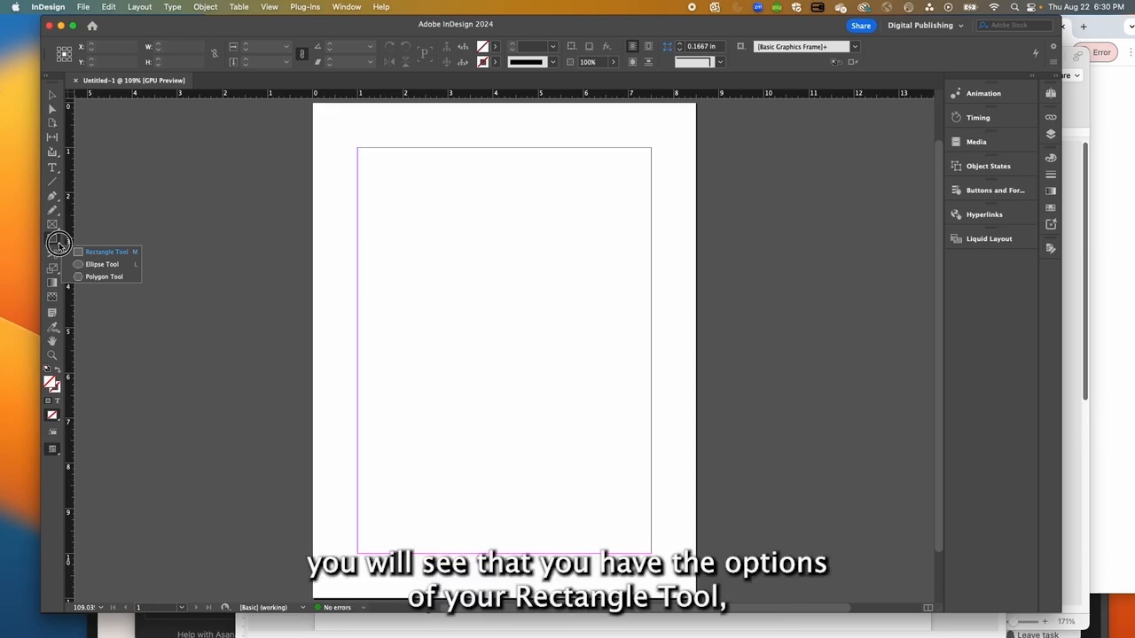
click(120, 256)
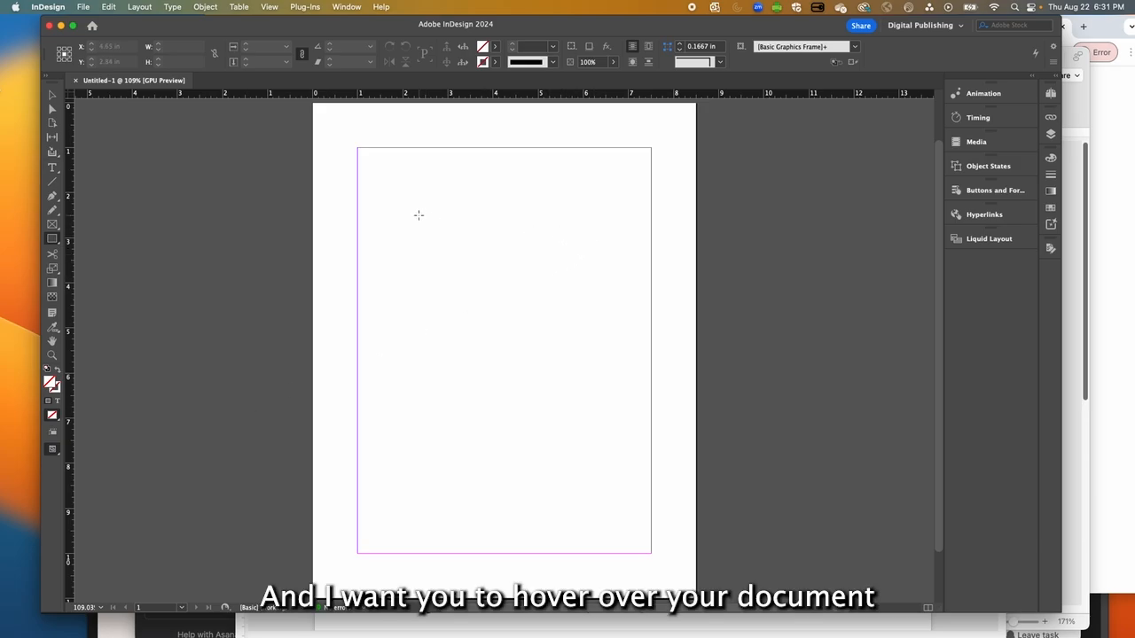
drag(408, 185, 608, 290)
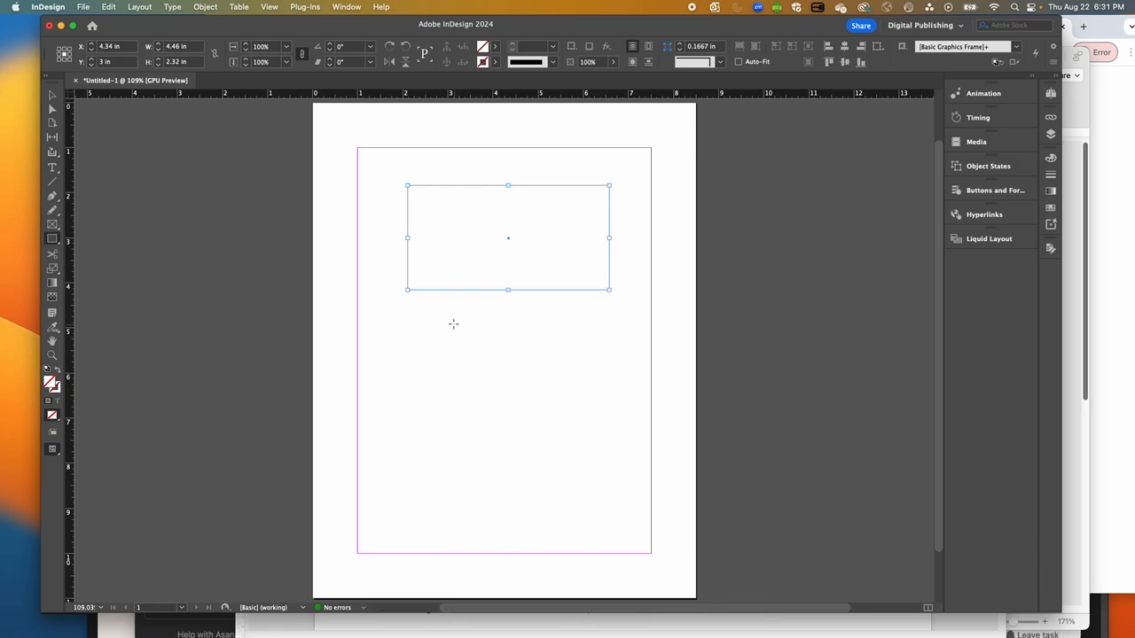
drag(452, 314, 545, 467)
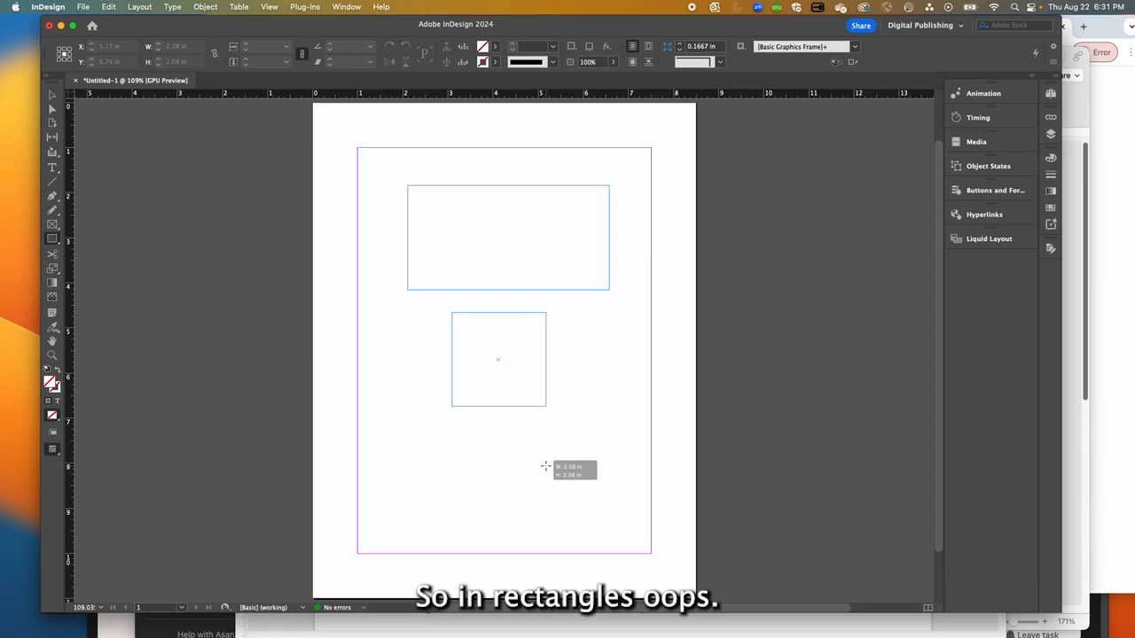
drag(545, 466, 544, 466)
key(super+z)
- Draw a square about 2.58 in per side below the rectangle
drag(439, 331, 556, 447)
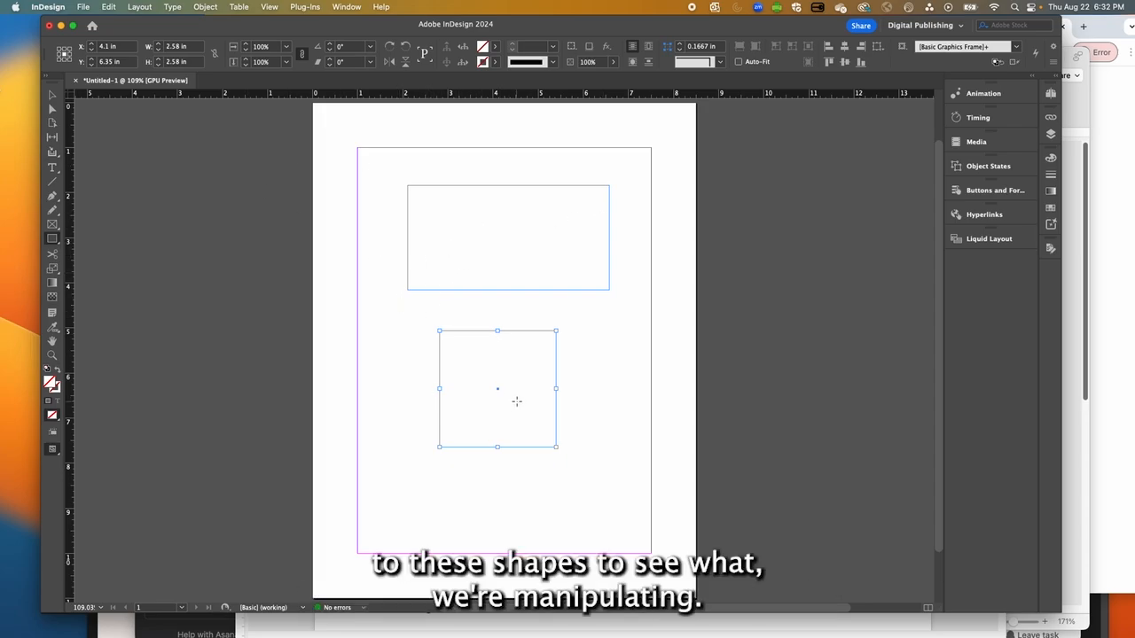
- Fill the upper rectangle with green C=75 M=5 Y=100 K=0 and give it a [Black] stroke
click(53, 97)
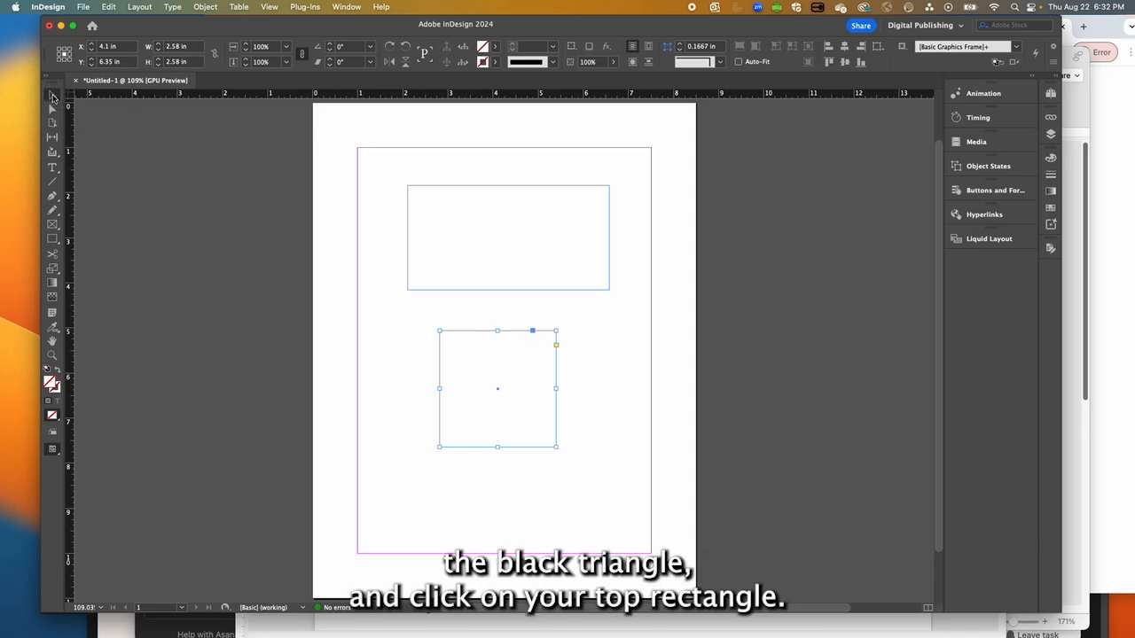
click(558, 192)
click(558, 187)
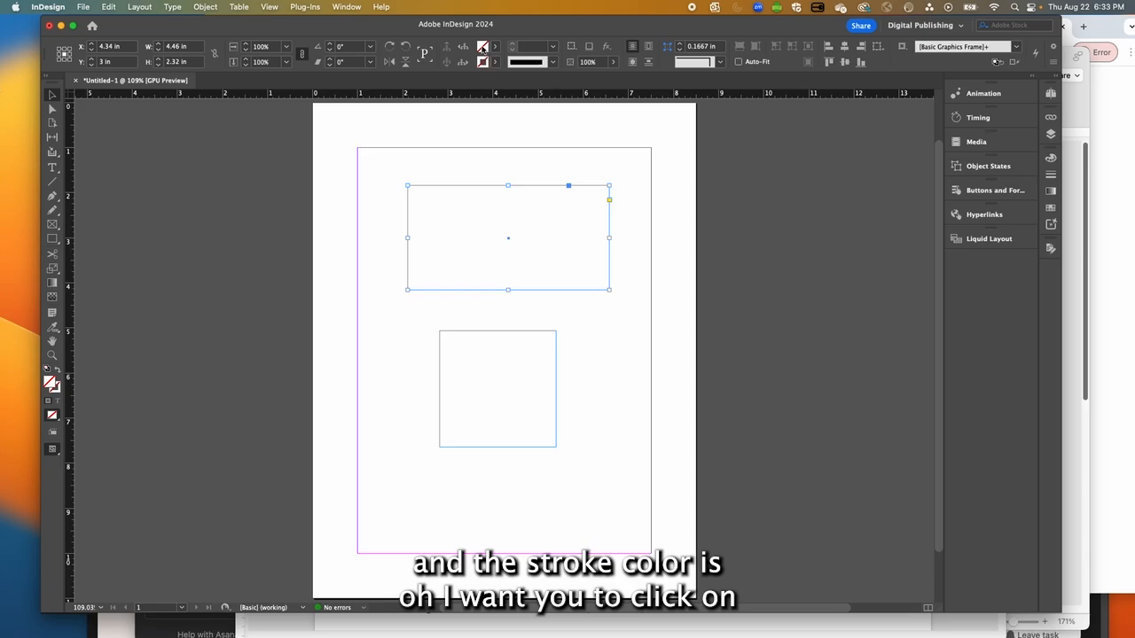
click(496, 50)
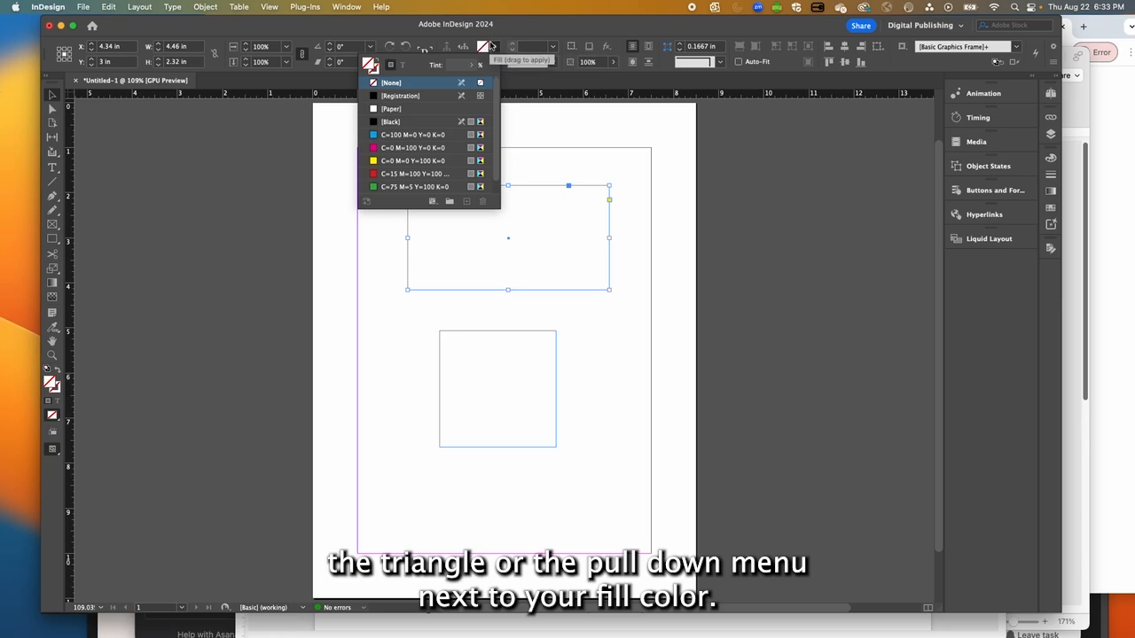
click(407, 187)
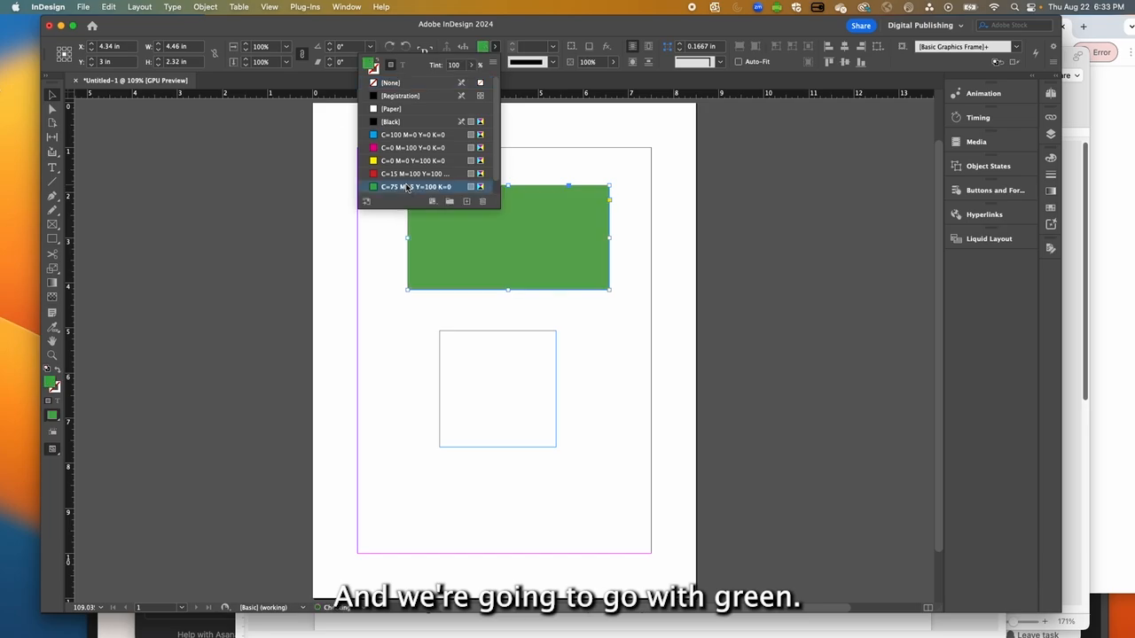
click(537, 195)
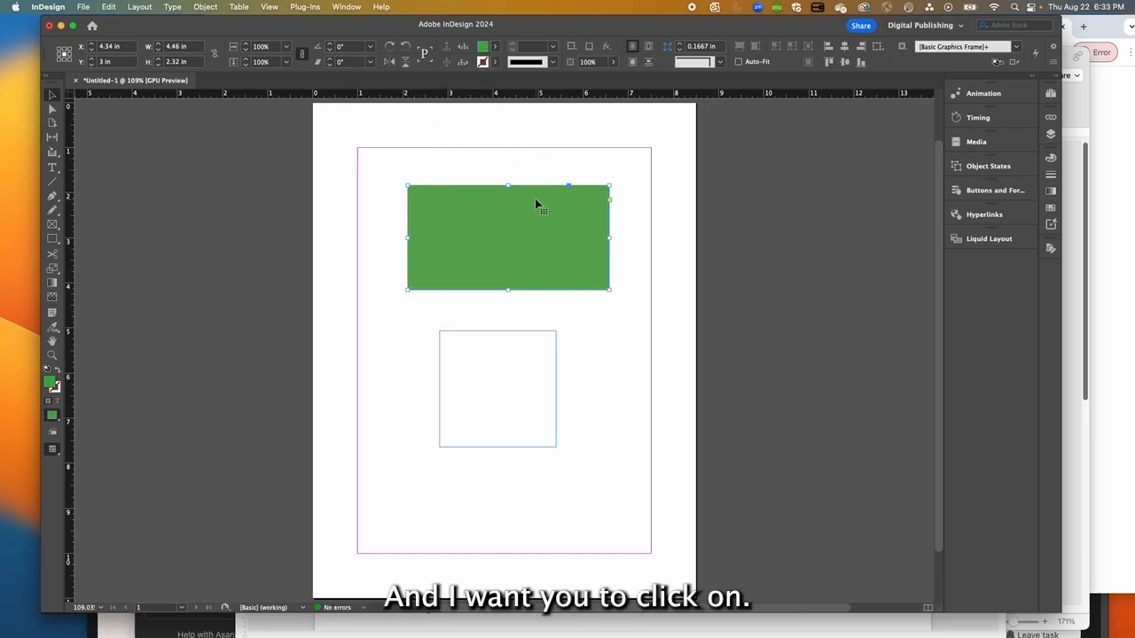
click(495, 64)
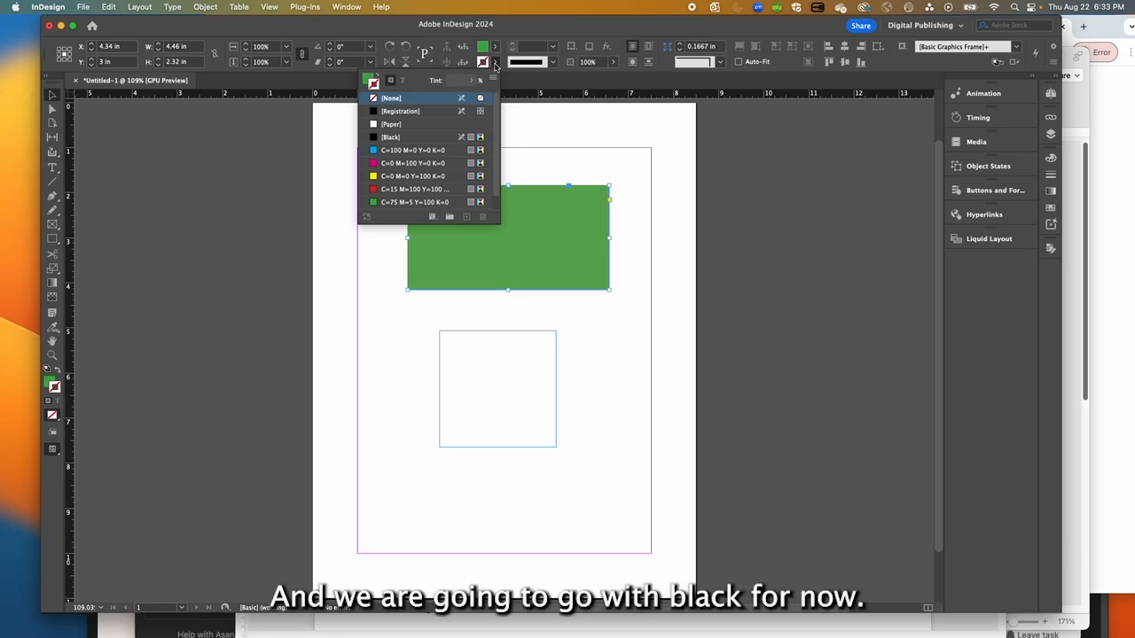
click(401, 138)
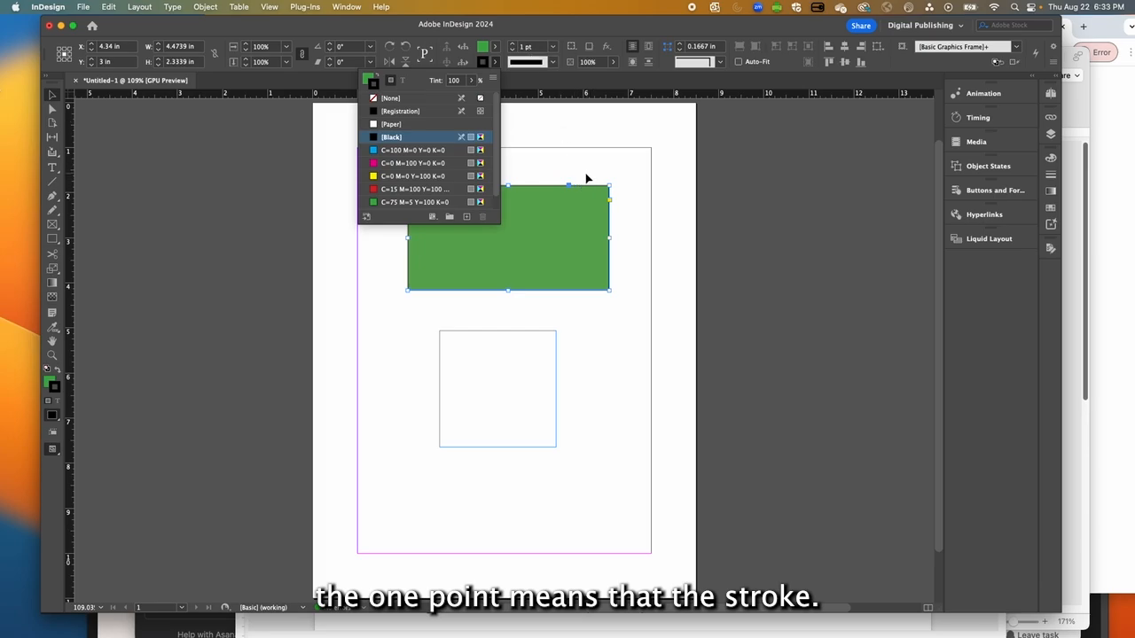
- Increase the green rectangle's stroke weight to 8 pt
key(super+space)
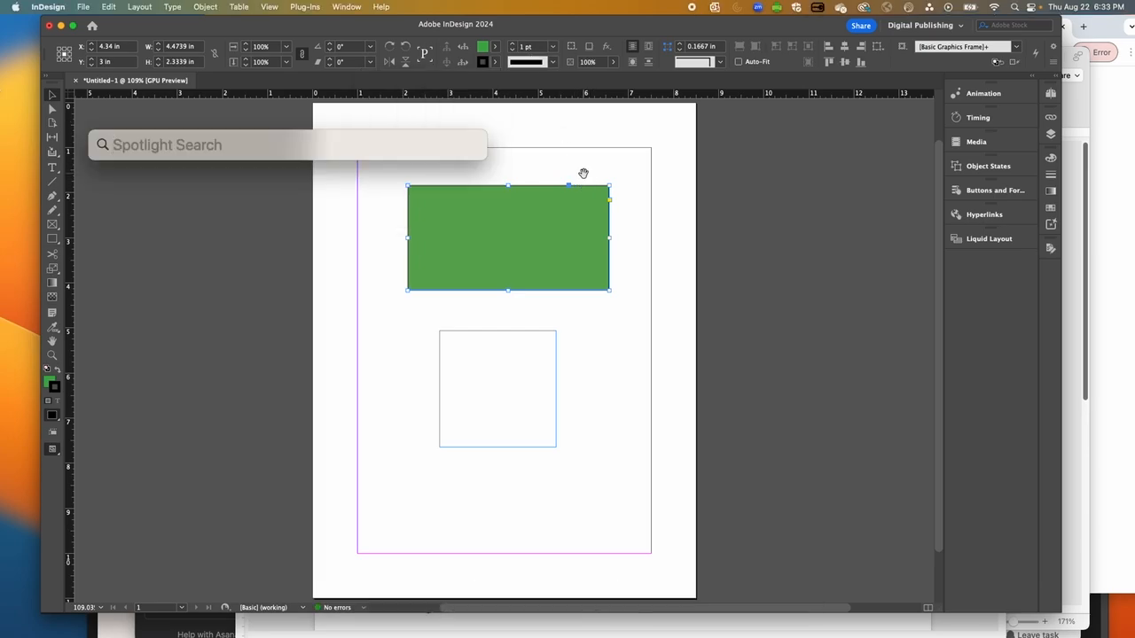
click(539, 176)
drag(547, 181, 687, 341)
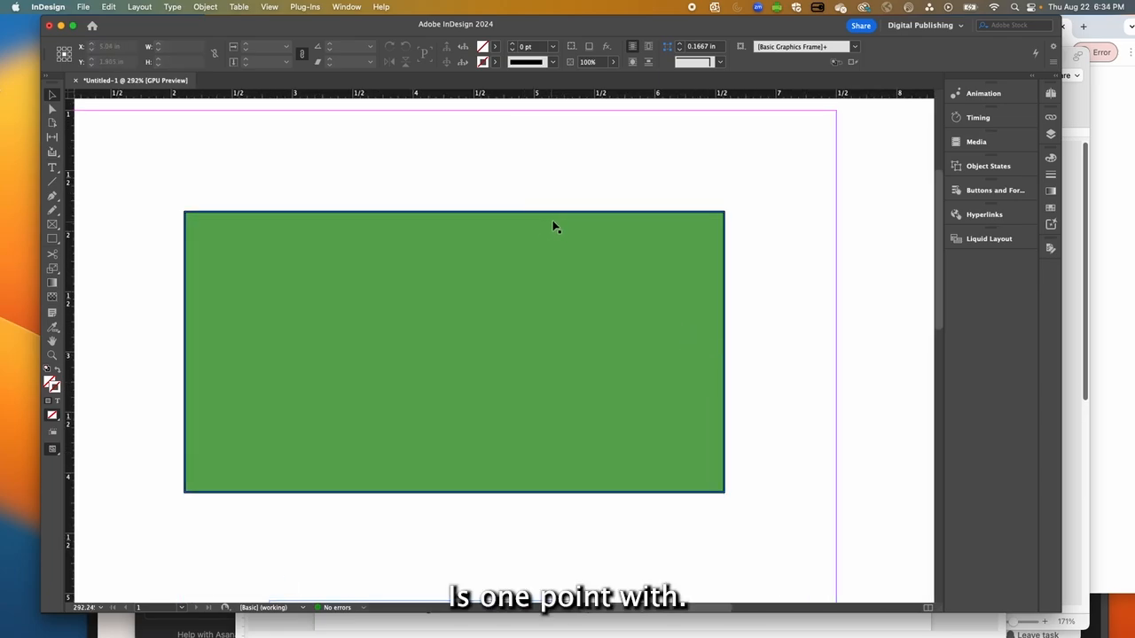
click(565, 216)
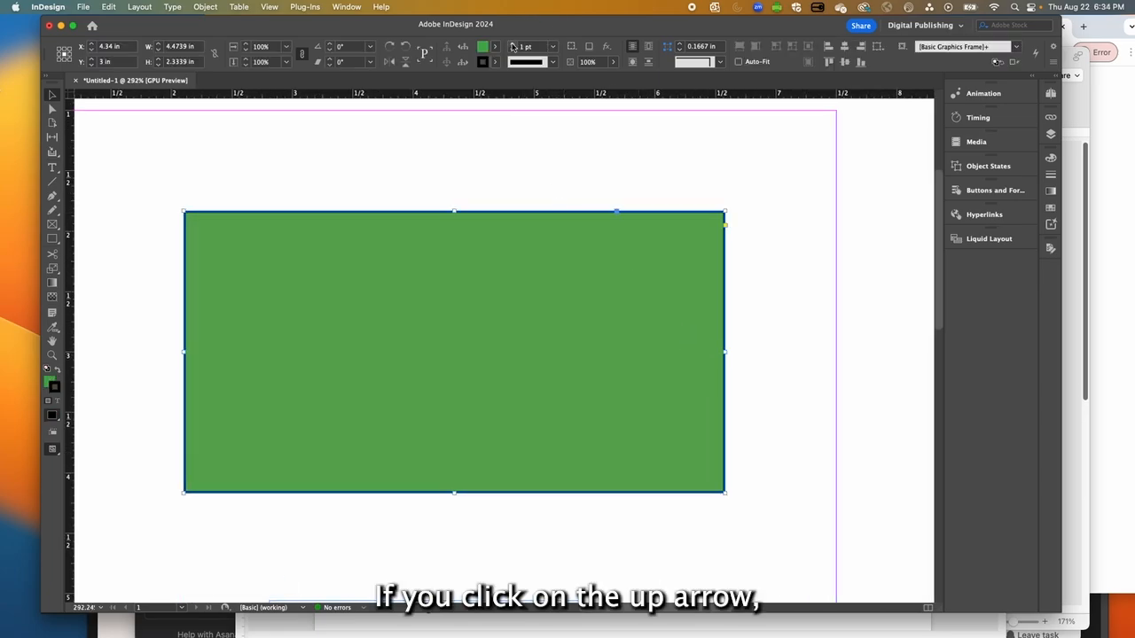
click(511, 44)
click(512, 44)
click(511, 45)
click(511, 44)
click(512, 44)
click(512, 44)
click(512, 45)
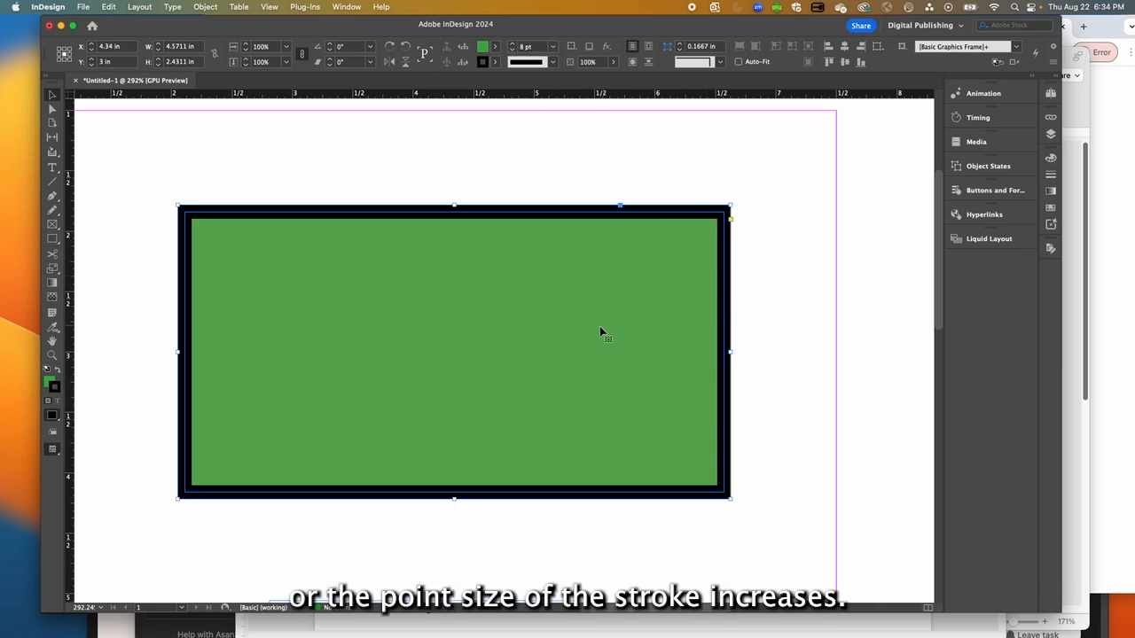
click(399, 175)
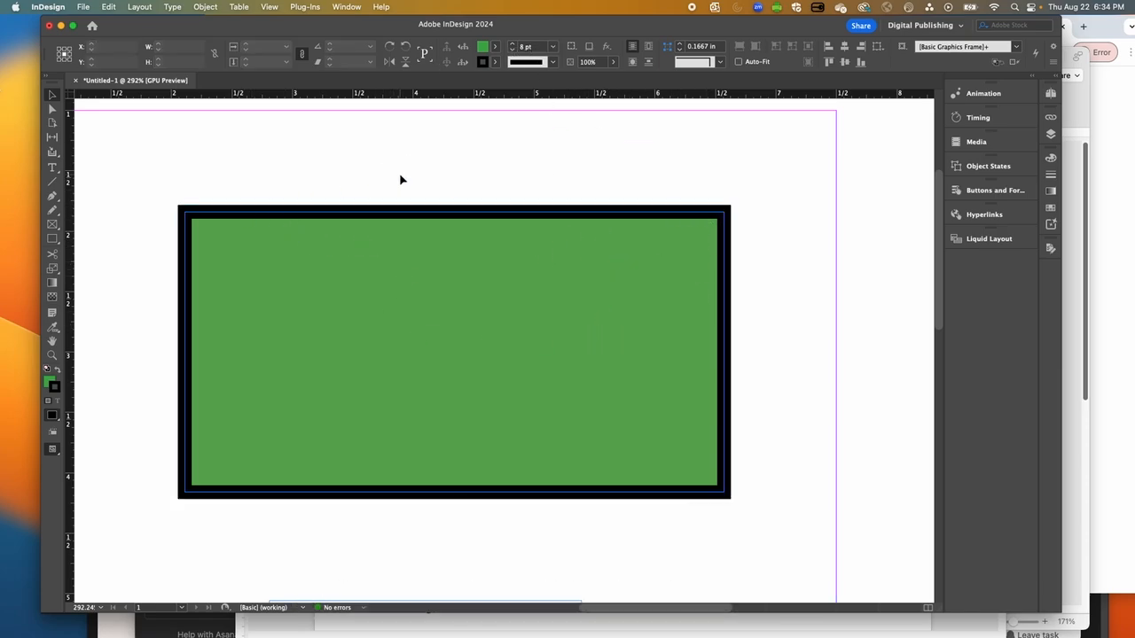
- Change the green rectangle's stroke type to Dotted
click(486, 239)
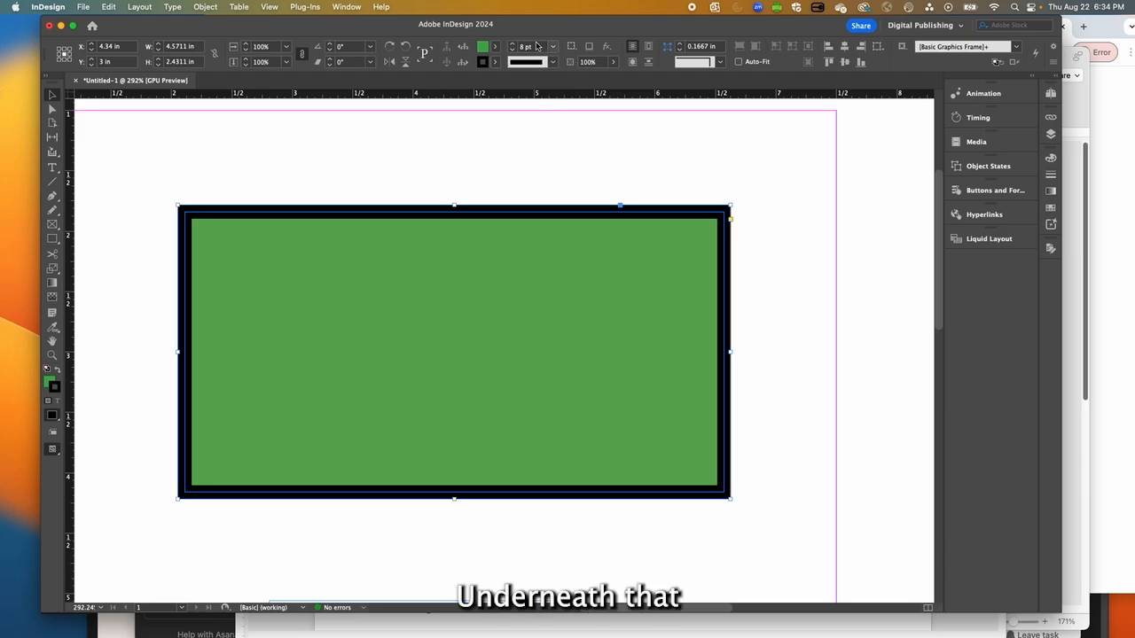
click(553, 63)
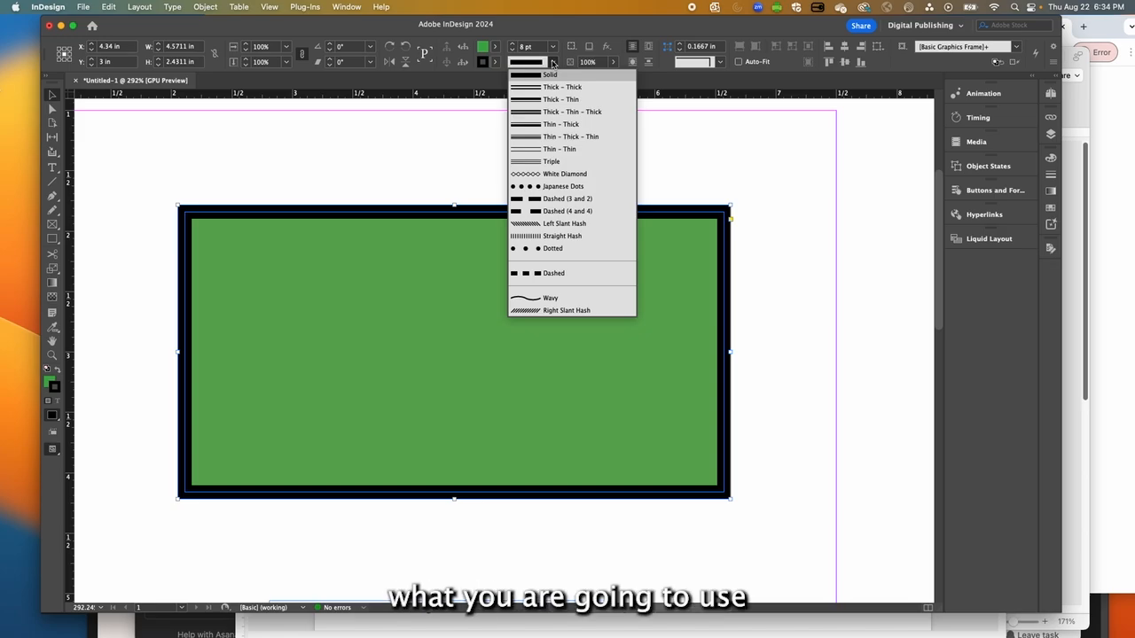
click(559, 251)
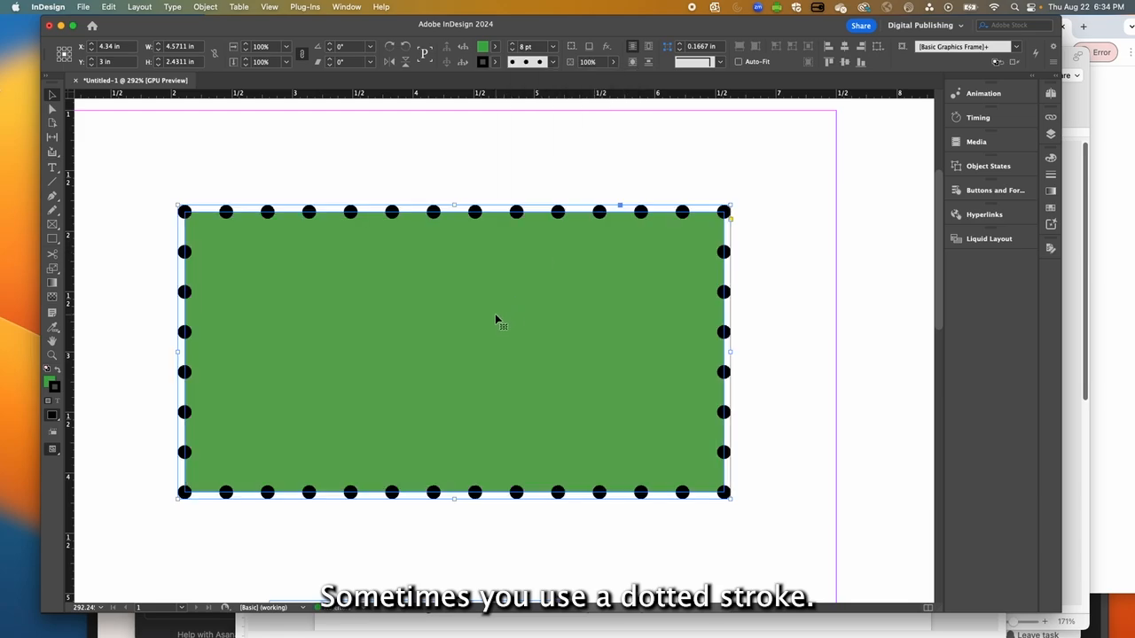
- Try the Dashed (3 and 2) stroke type on the green rectangle, and set its stroke type to Solid
click(554, 61)
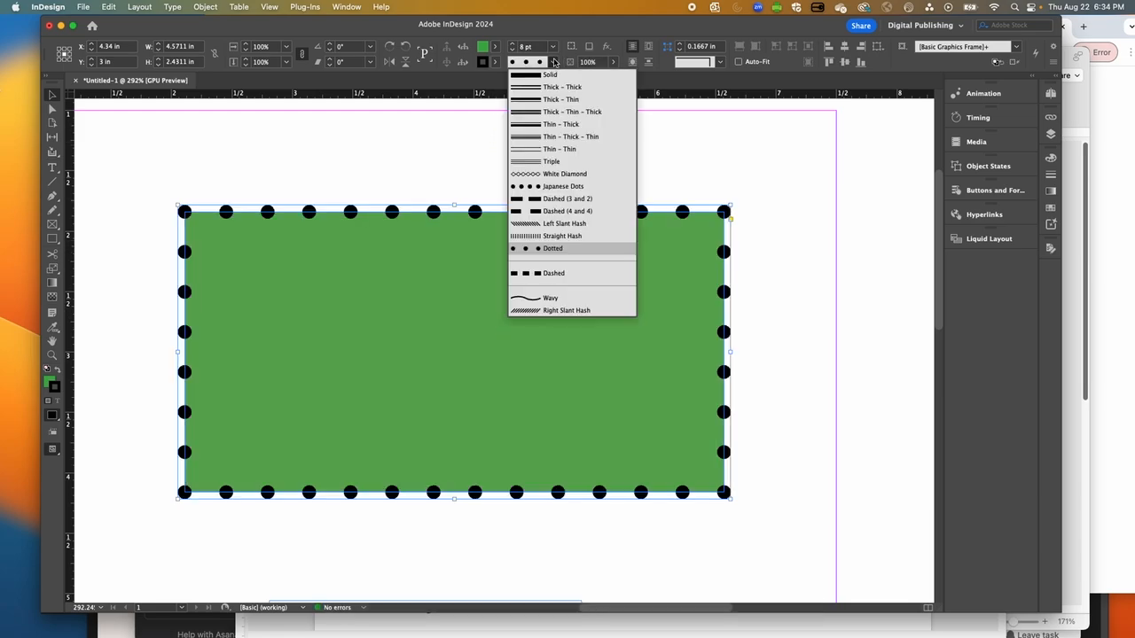
click(560, 200)
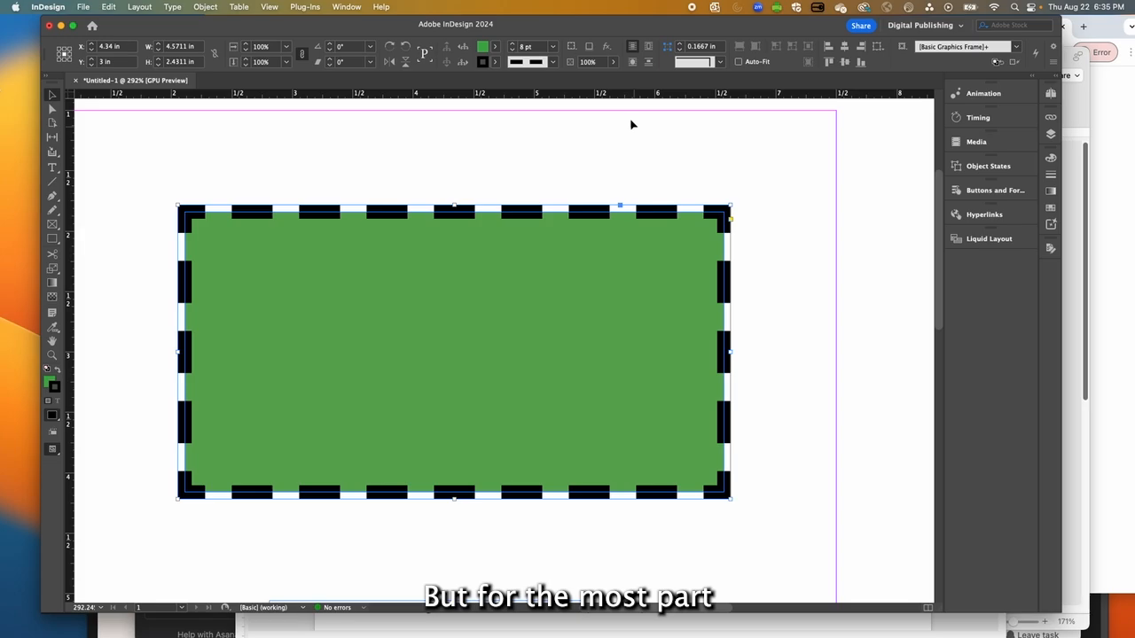
click(551, 61)
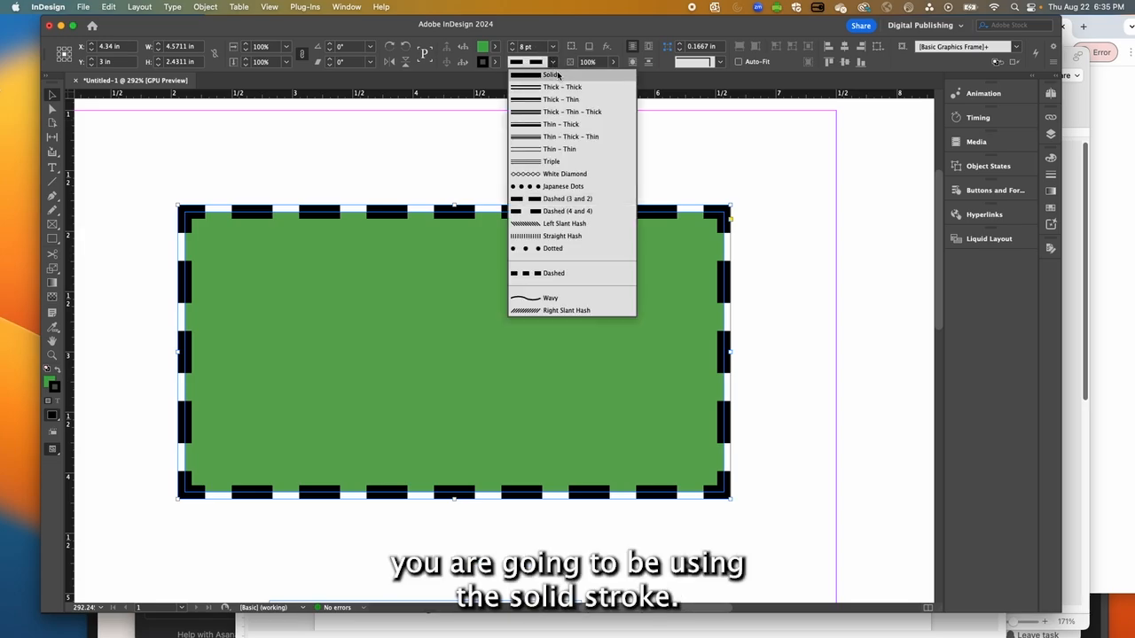
click(558, 76)
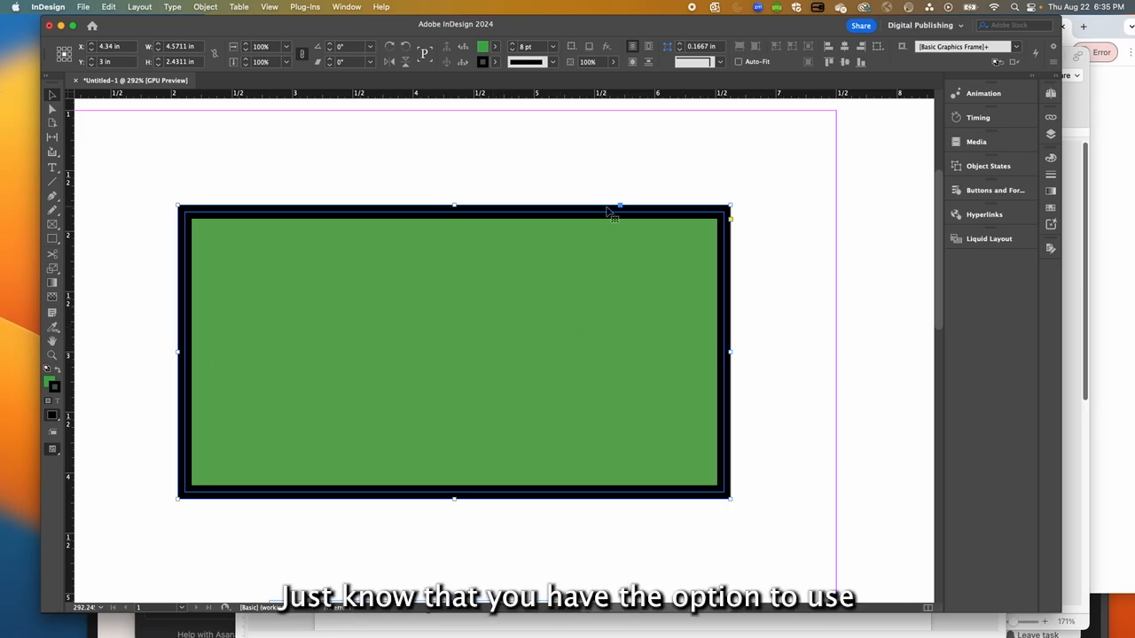
- Preview the White Diamond stroke type on the green rectangle and return the stroke to Solid
click(553, 62)
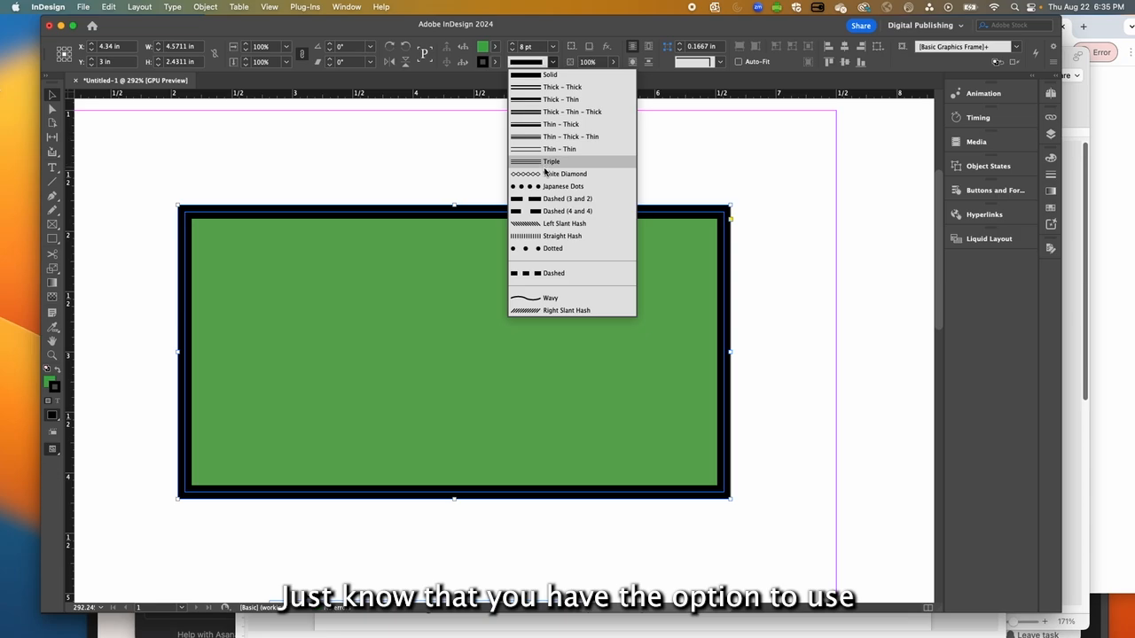
click(560, 174)
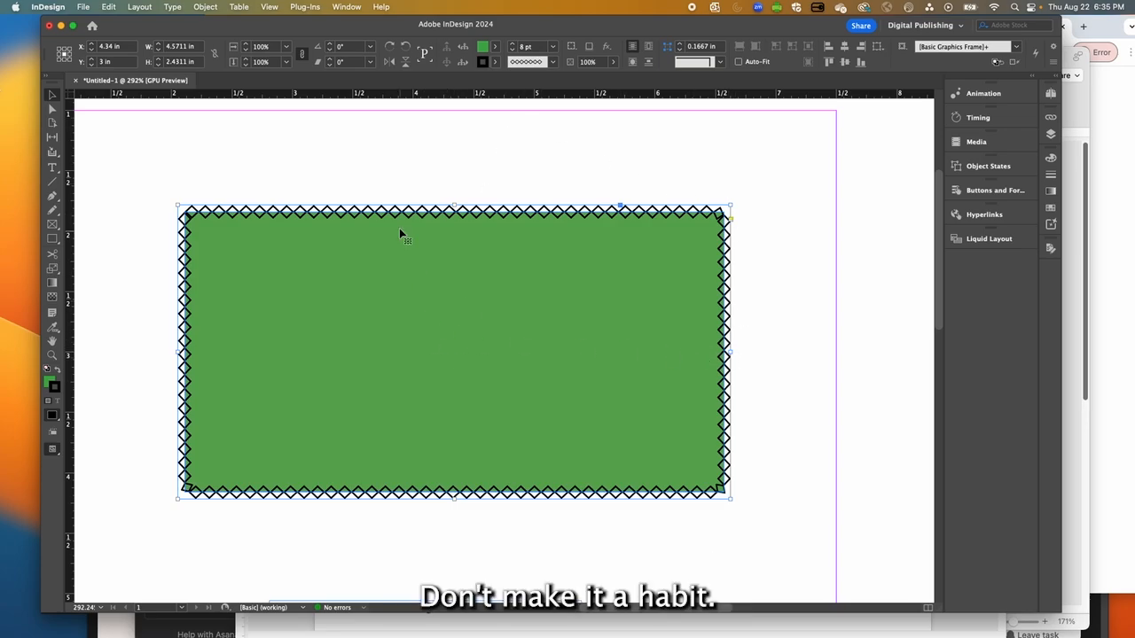
click(551, 62)
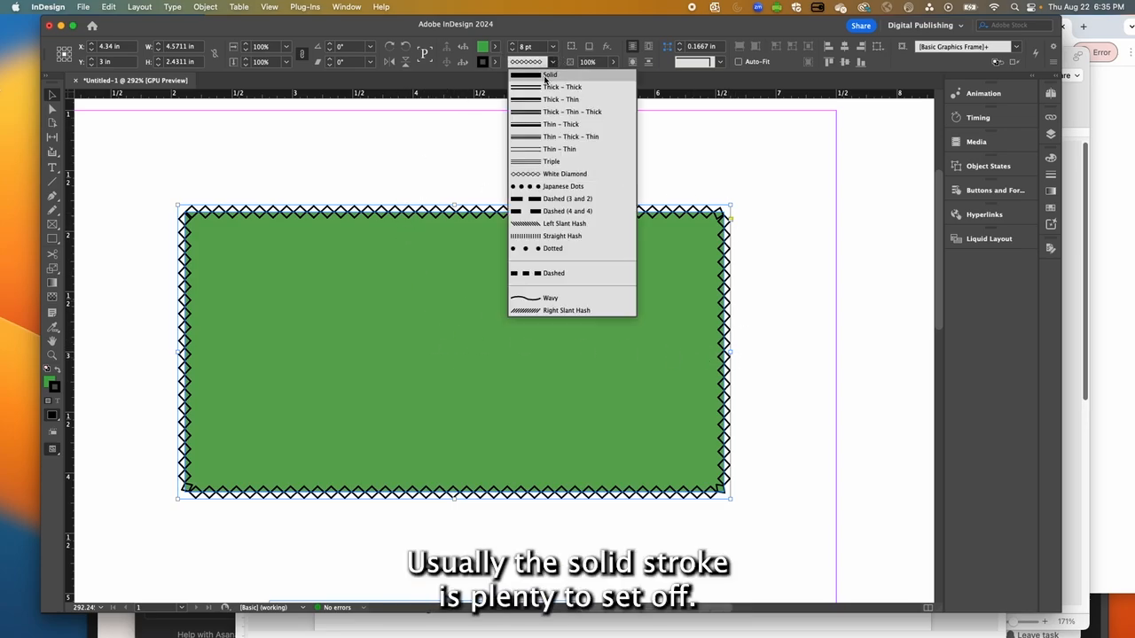
click(545, 75)
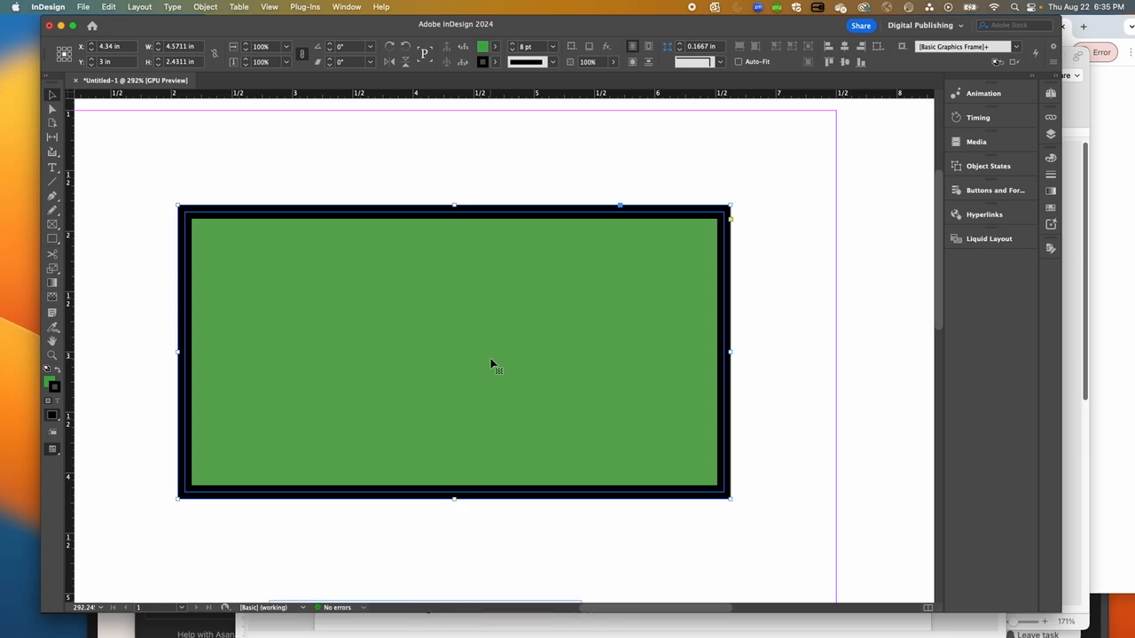
- Move the green rectangle up and slightly left, centring it at about X 4.25 in, Y 2.58 in
scroll(450, 347, down, 5)
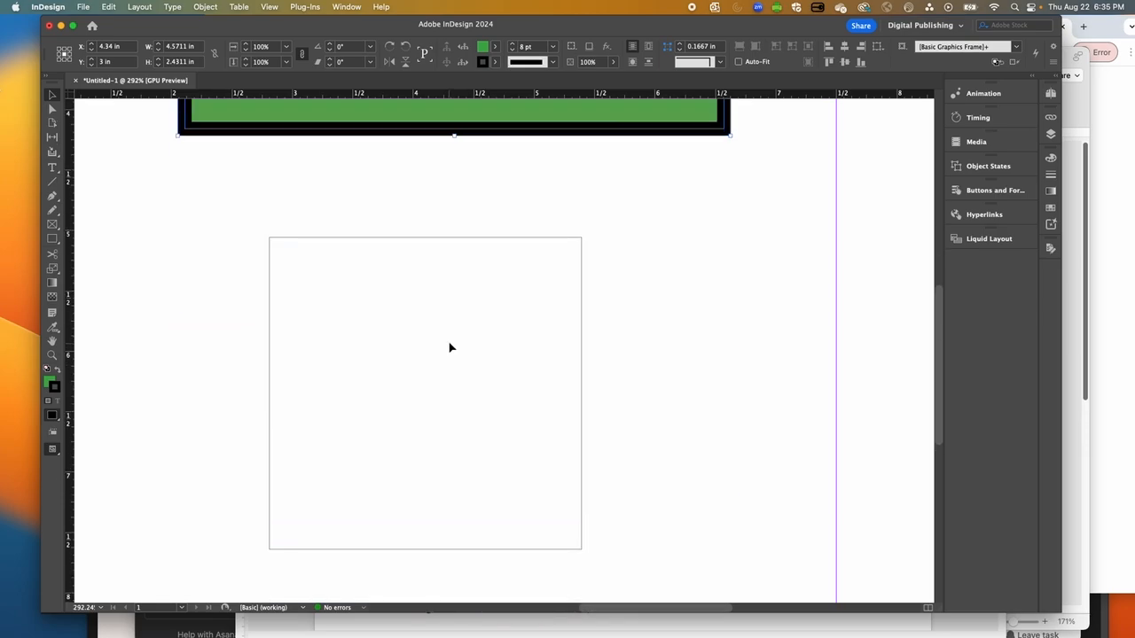
scroll(450, 347, up, 5)
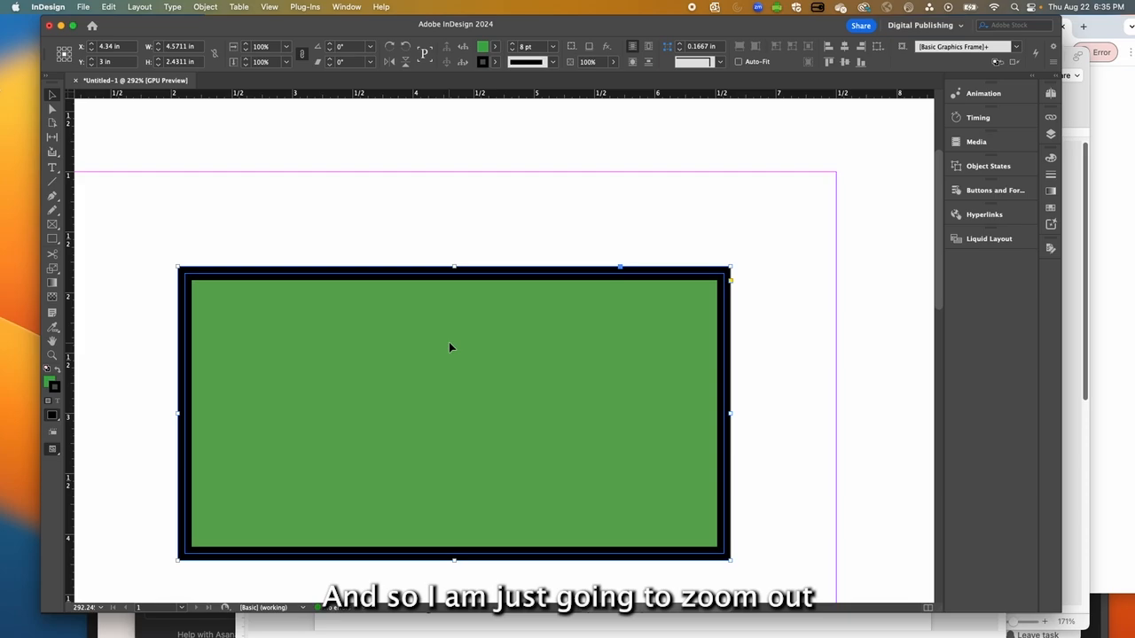
key(super+0)
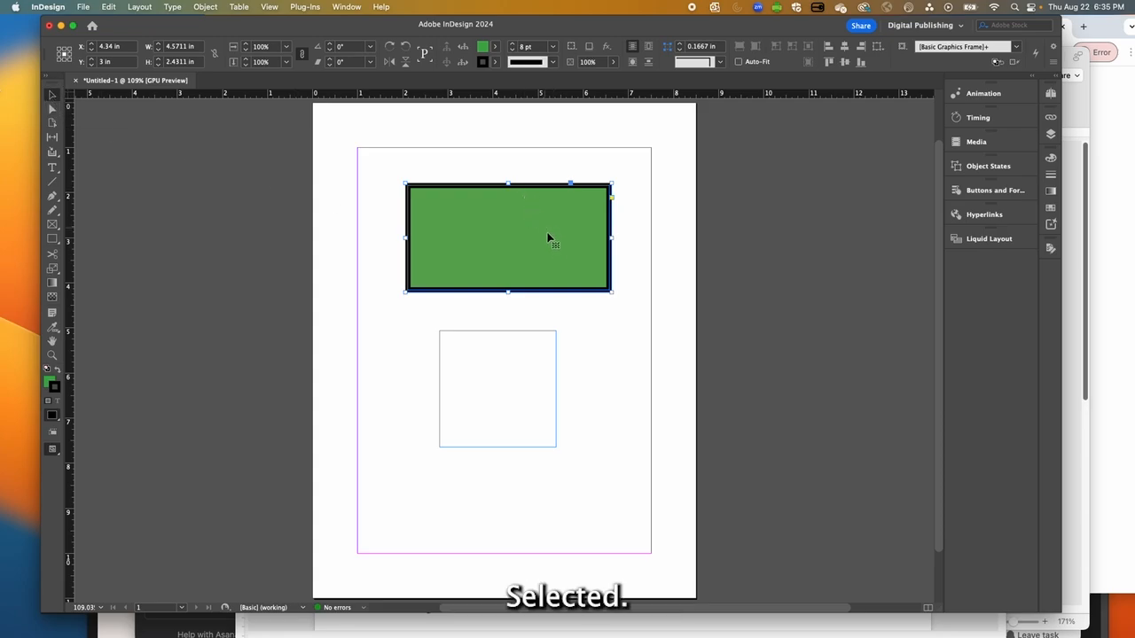
mouse_move(534, 182)
mouse_down()
mouse_move(540, 154)
mouse_move(556, 192)
mouse_move(581, 208)
mouse_move(473, 203)
mouse_move(529, 155)
mouse_move(535, 227)
mouse_move(535, 168)
mouse_up()
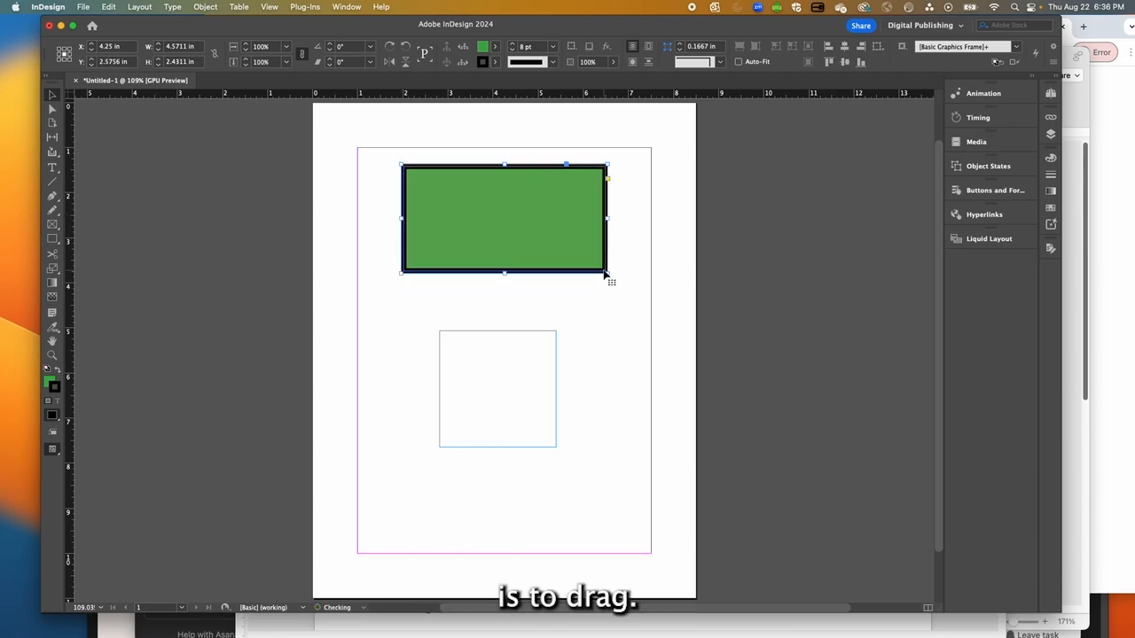
- Resize the green rectangle to about 3.04 in wide by 2.44 in high, centred at about X 4.1 in, Y 2.48 in
drag(608, 274, 628, 254)
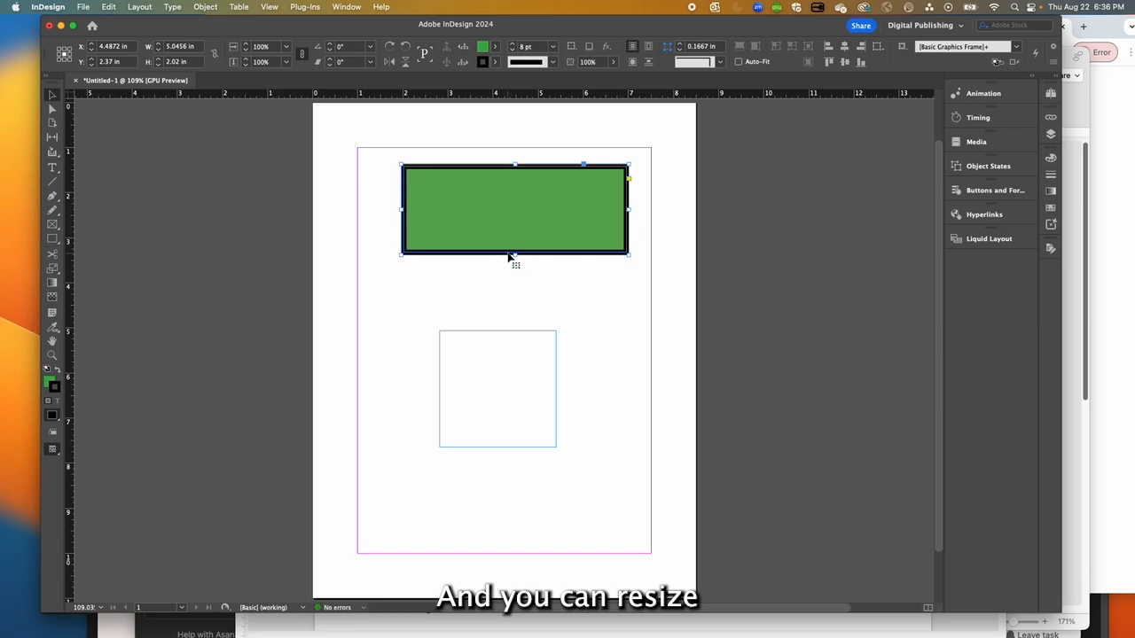
drag(514, 255, 514, 305)
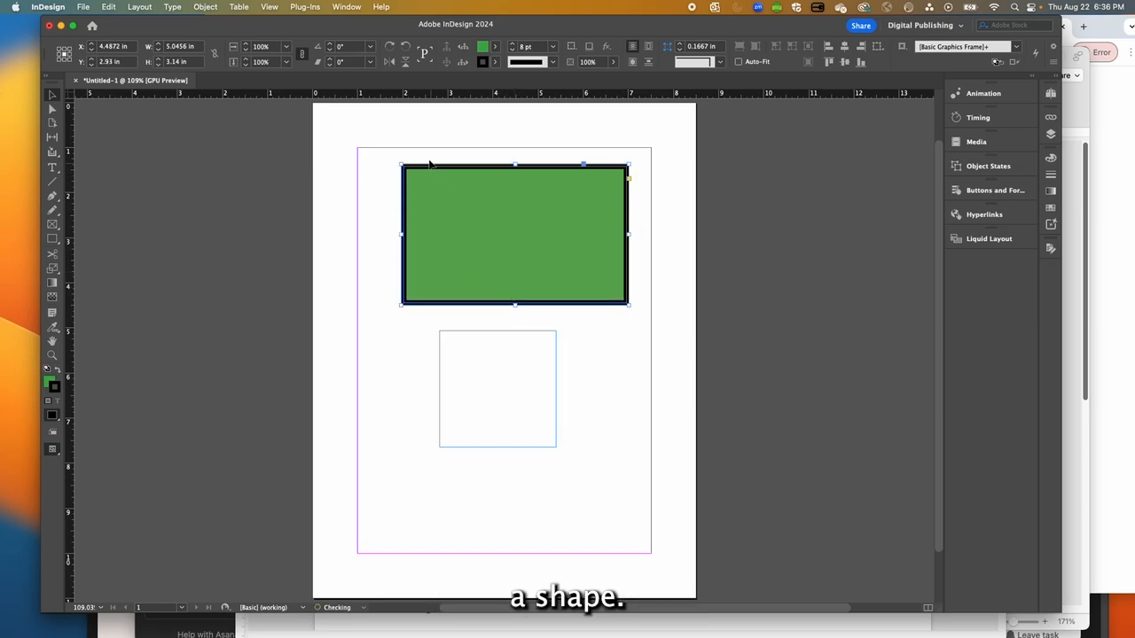
drag(404, 167, 494, 196)
drag(583, 203, 520, 168)
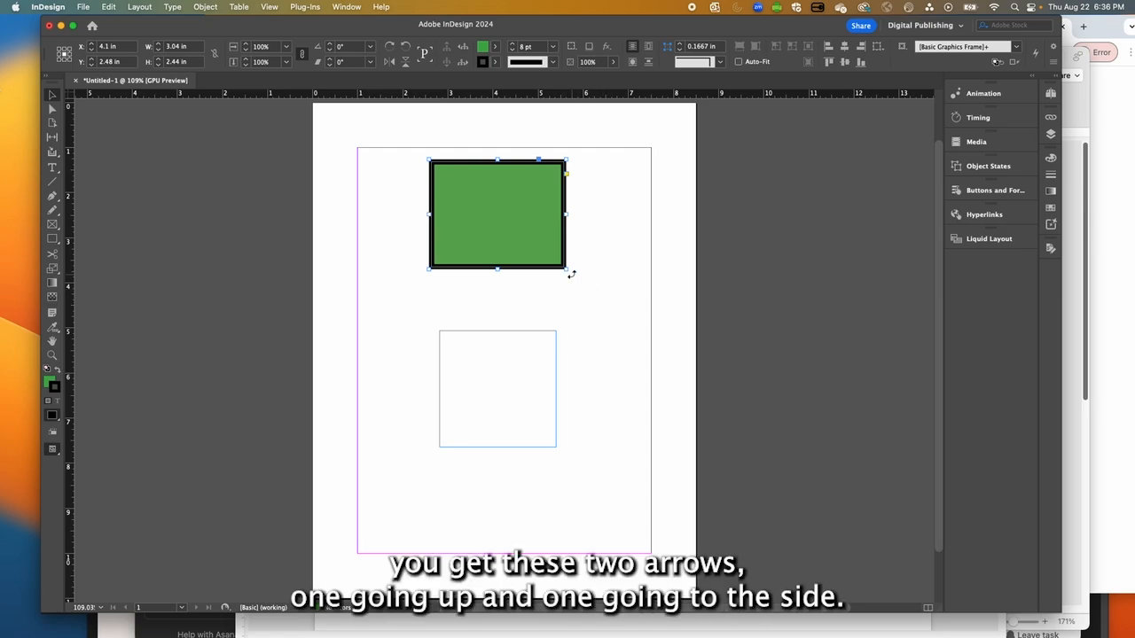
- Rotate the green rectangle to about -29.5° and reset its rotation angle to 0°
drag(572, 274, 532, 302)
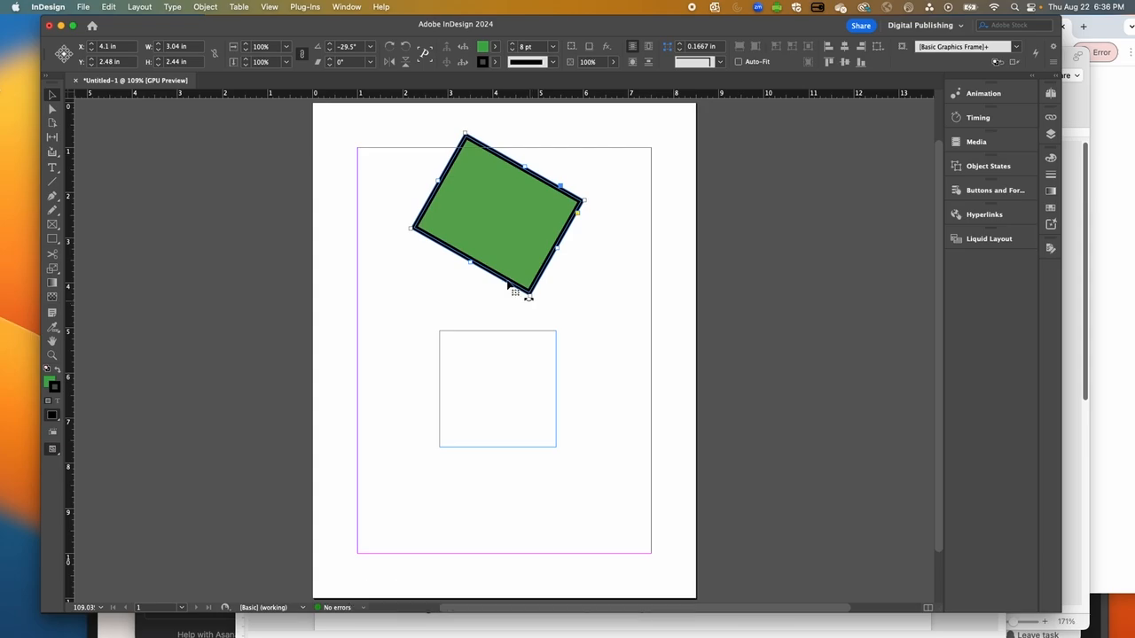
double_click(349, 46)
text(0)
key(Return)
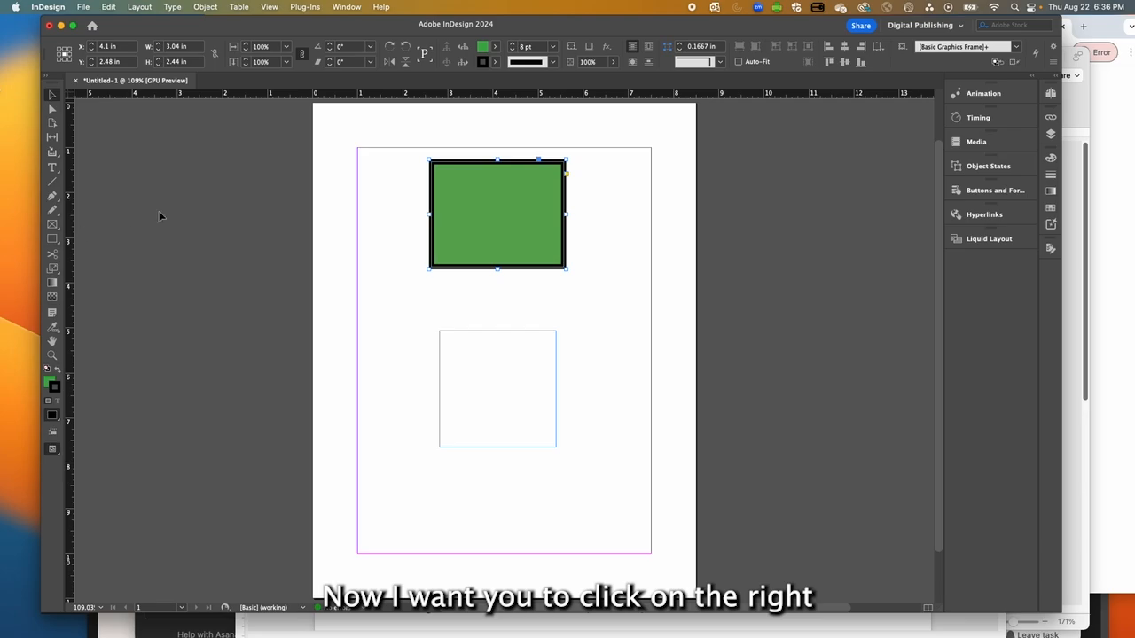
- Shift the green rectangle slightly down and right, and reshape it into an irregular quadrilateral by moving its four corner anchor points with Direct Selection
click(52, 110)
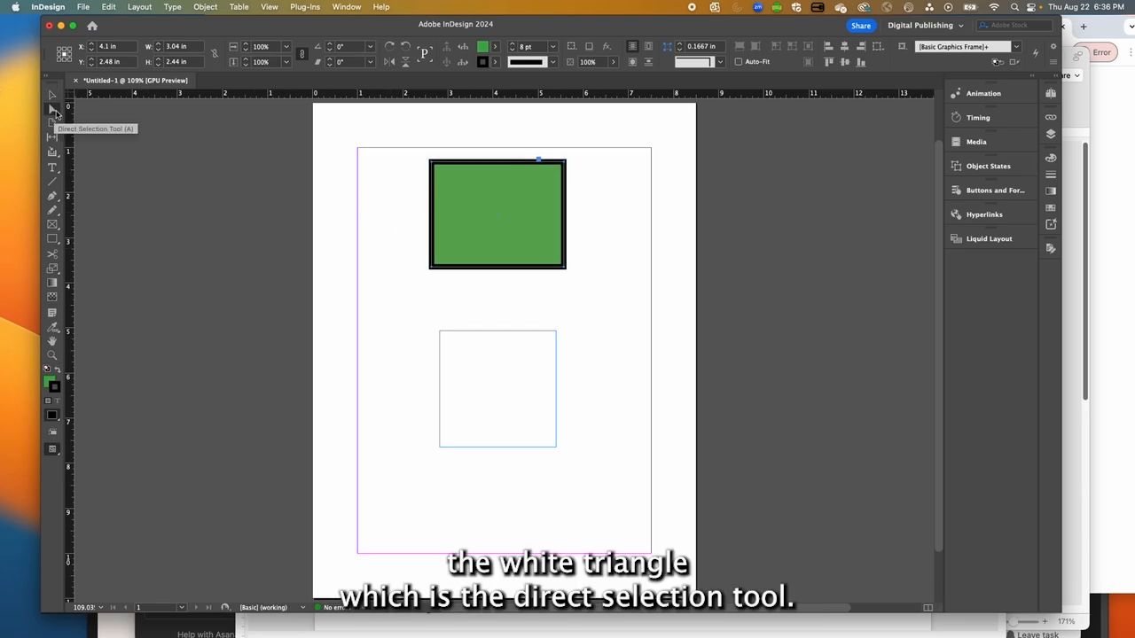
drag(432, 163, 440, 168)
click(438, 168)
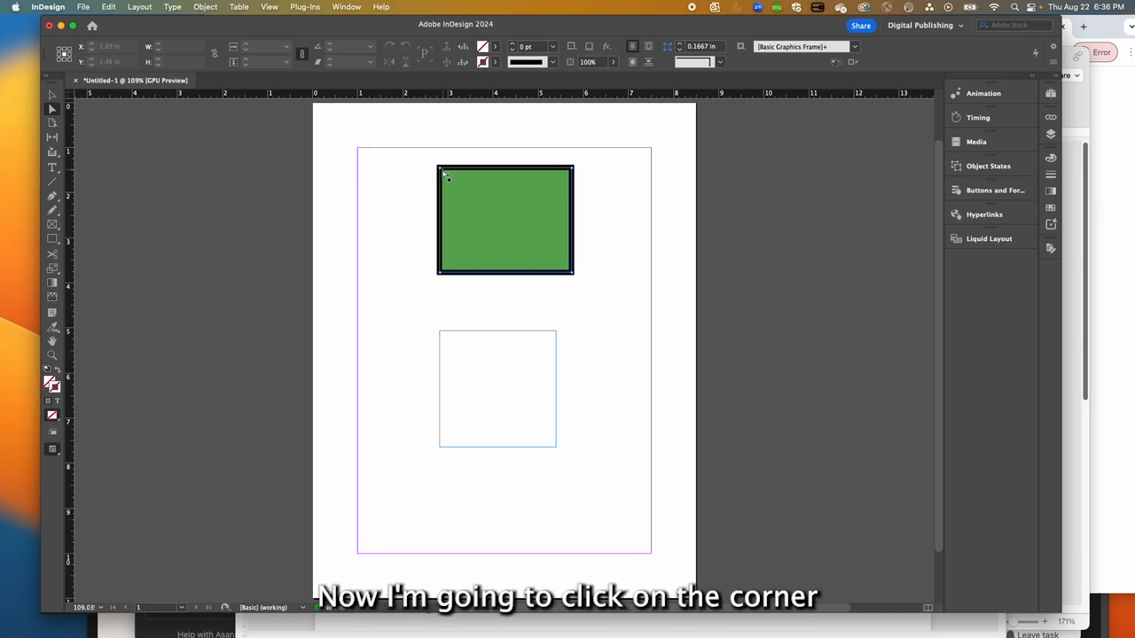
drag(441, 173, 381, 170)
drag(438, 271, 396, 271)
drag(572, 277, 529, 248)
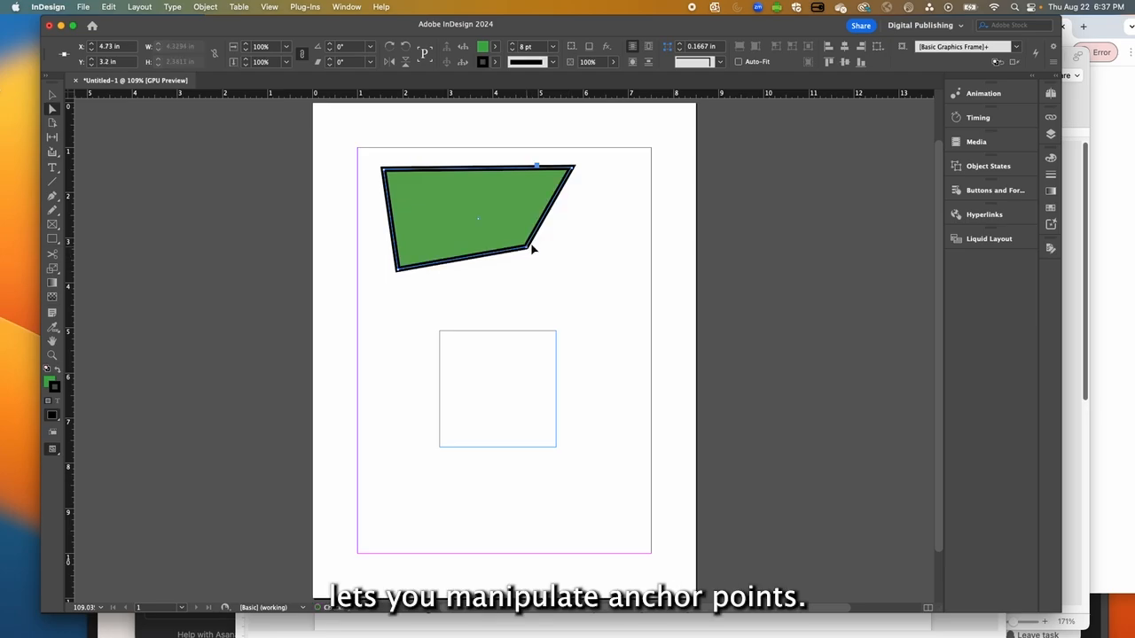
drag(574, 168, 498, 174)
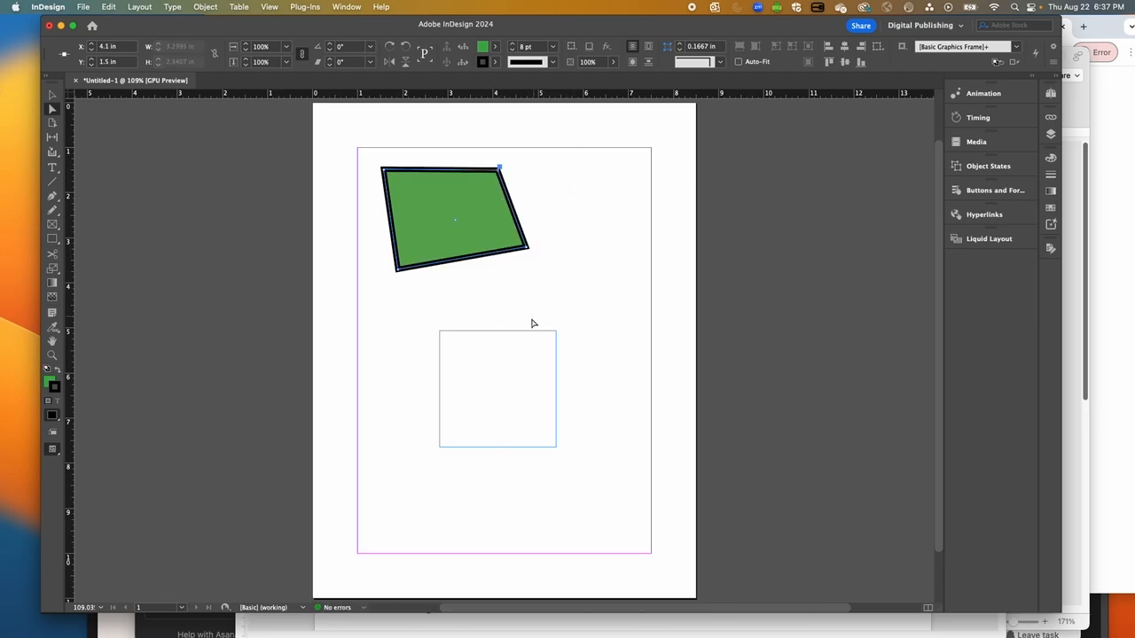
- Draw a circle about 1.73 in in diameter to the right of the green shape, touching the right margin
click(58, 247)
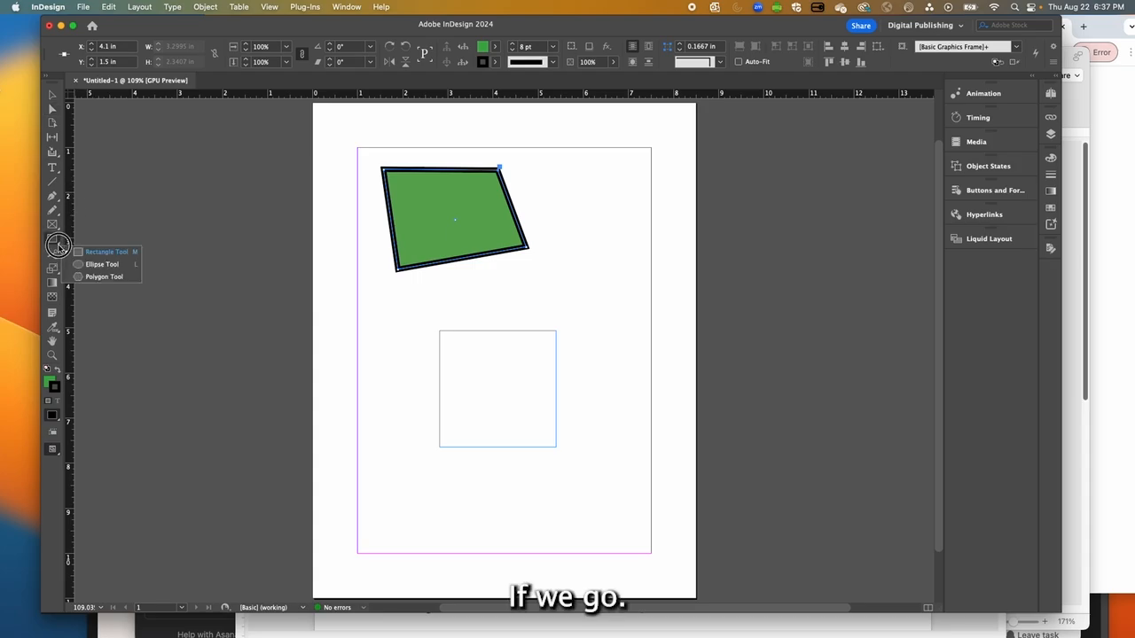
drag(58, 247, 78, 270)
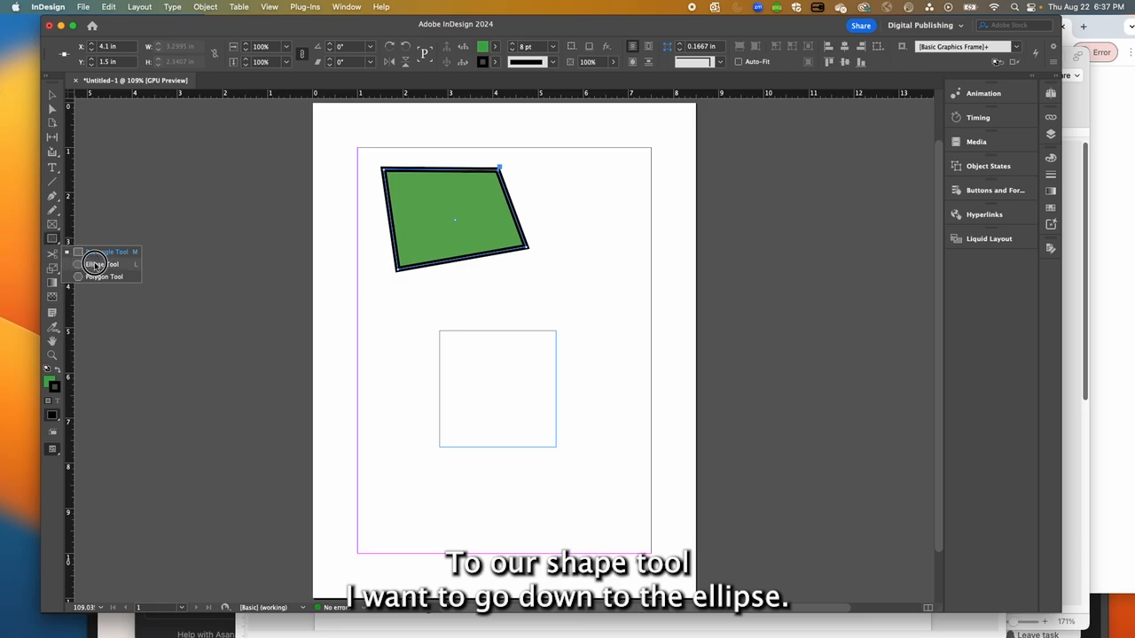
click(95, 269)
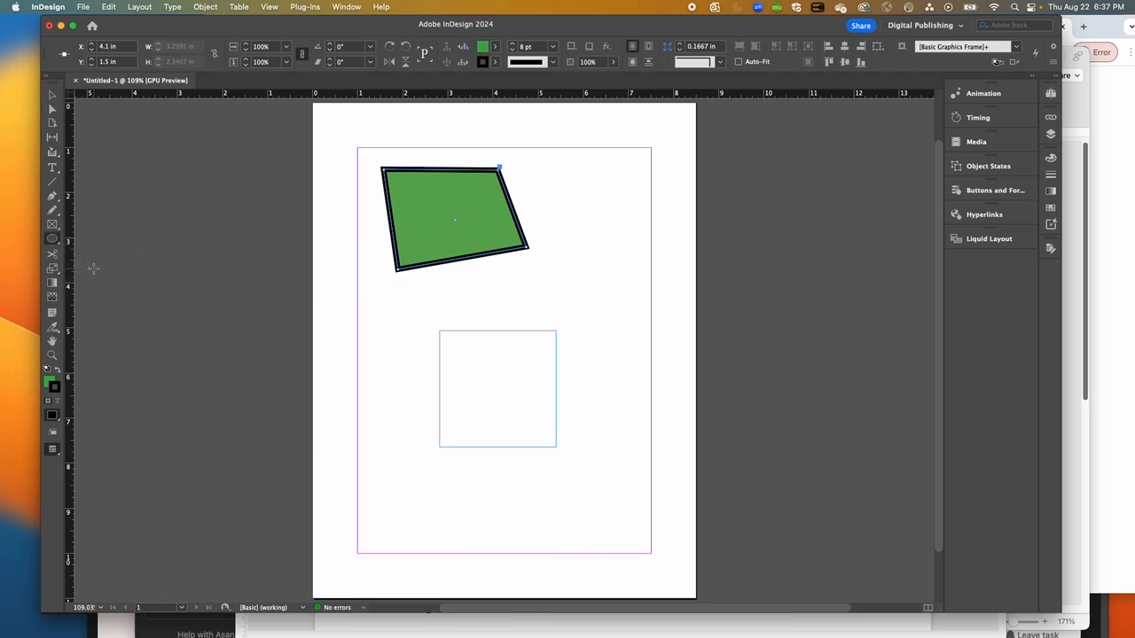
drag(573, 208, 653, 322)
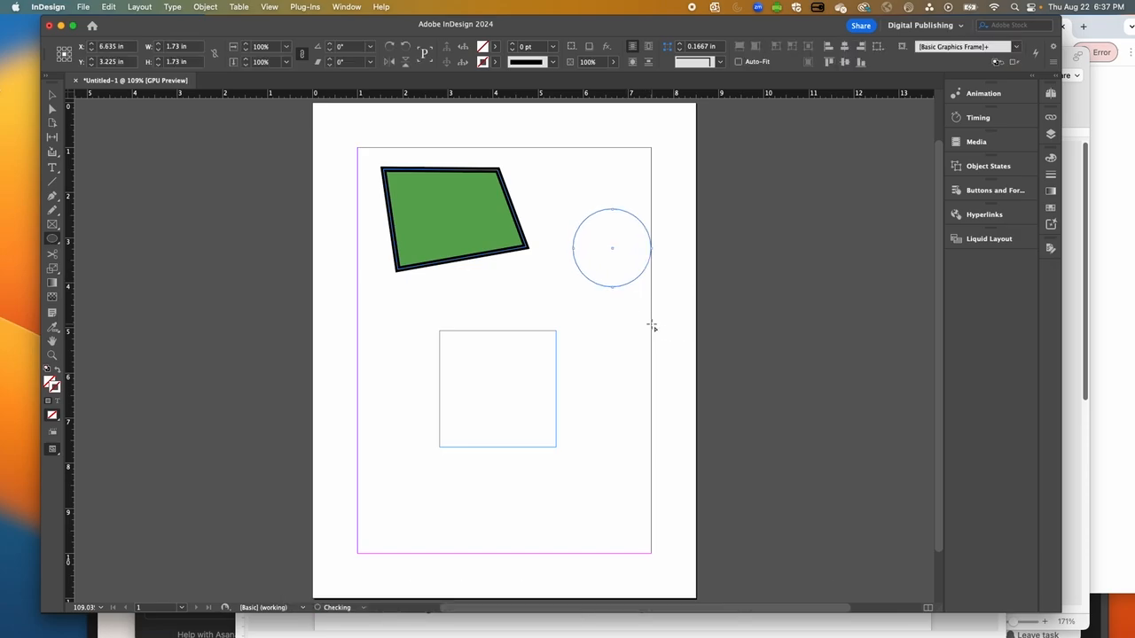
- Try the C=100 M=0 Y=0 K=0 fill on the circle, and set its fill to [Paper]
click(495, 47)
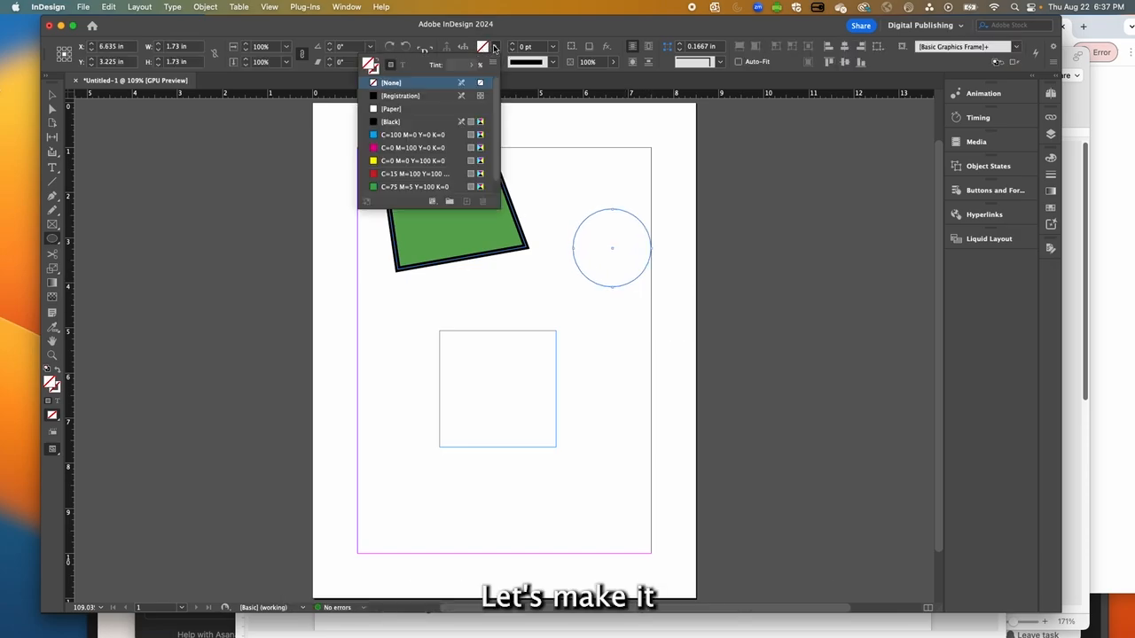
click(423, 136)
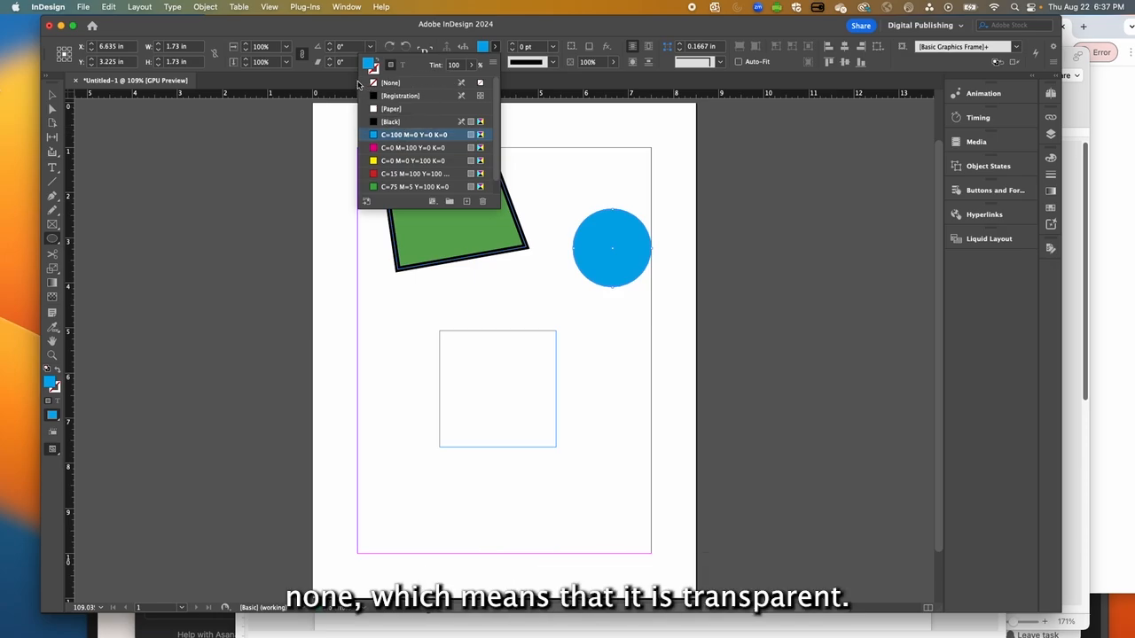
click(411, 108)
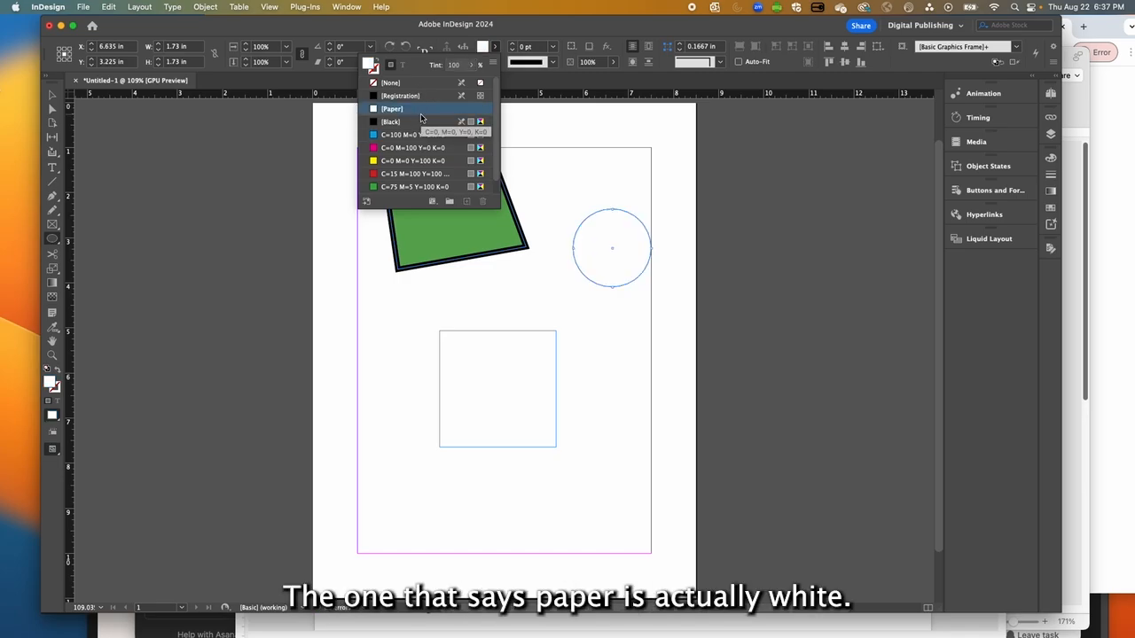
- Select the circle with the Selection tool and set its stroke colour to C=0 M=100 Y=0 K=0
click(51, 94)
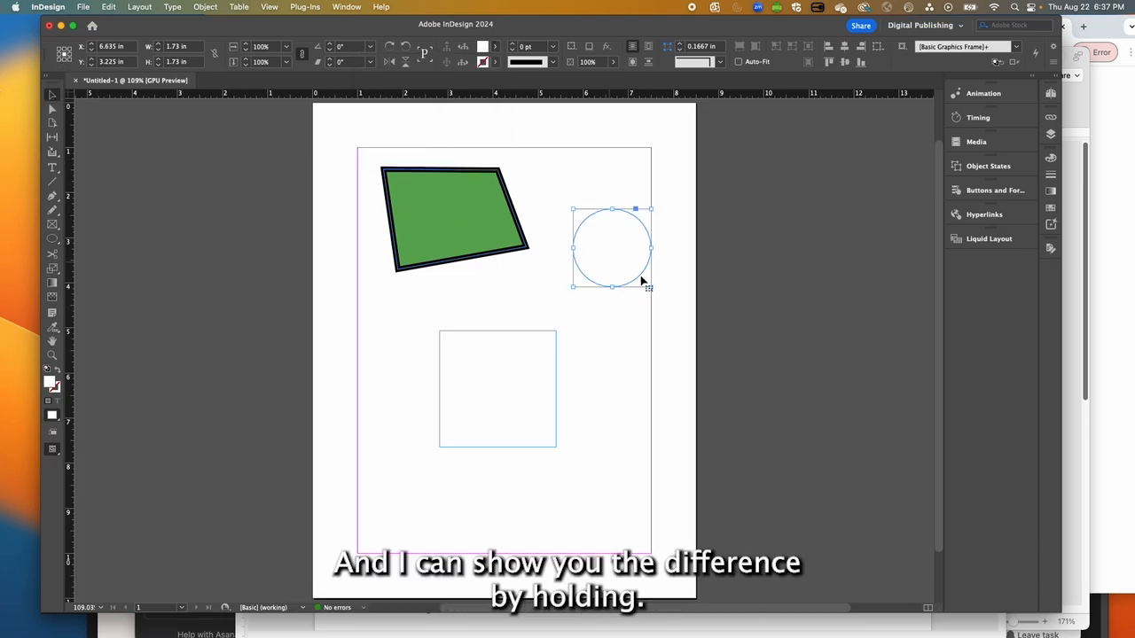
click(592, 213)
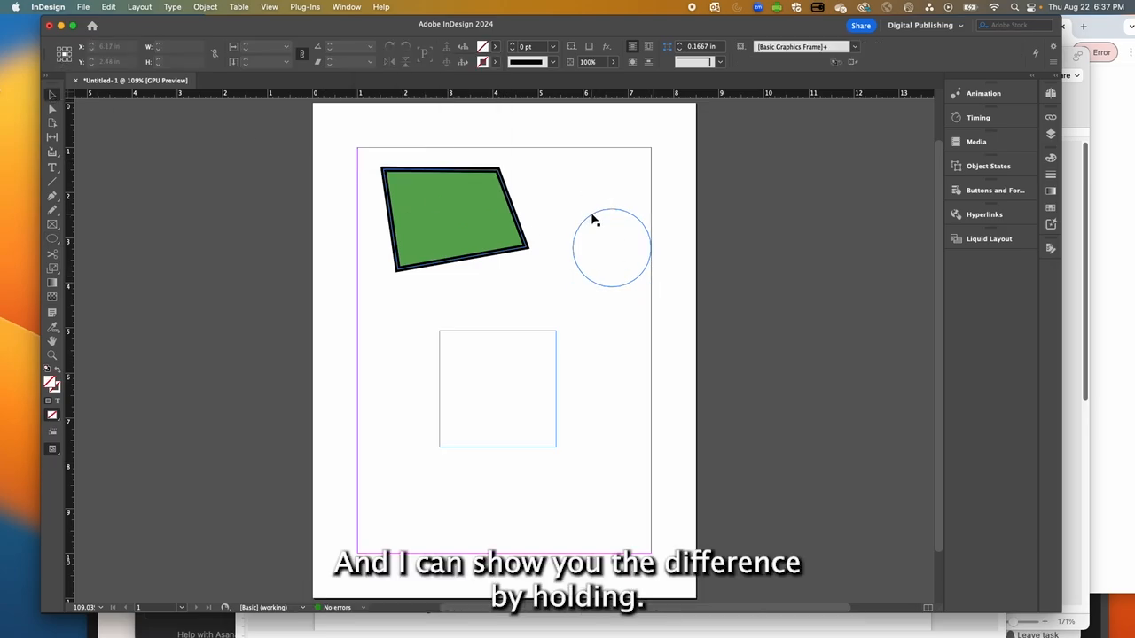
click(591, 215)
click(497, 63)
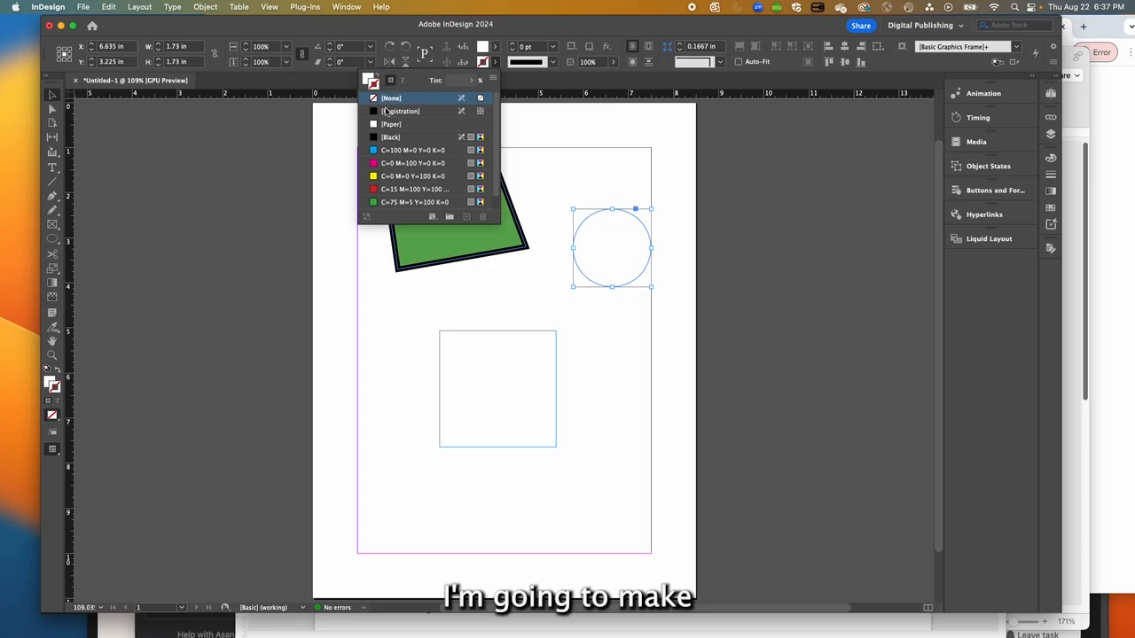
click(391, 164)
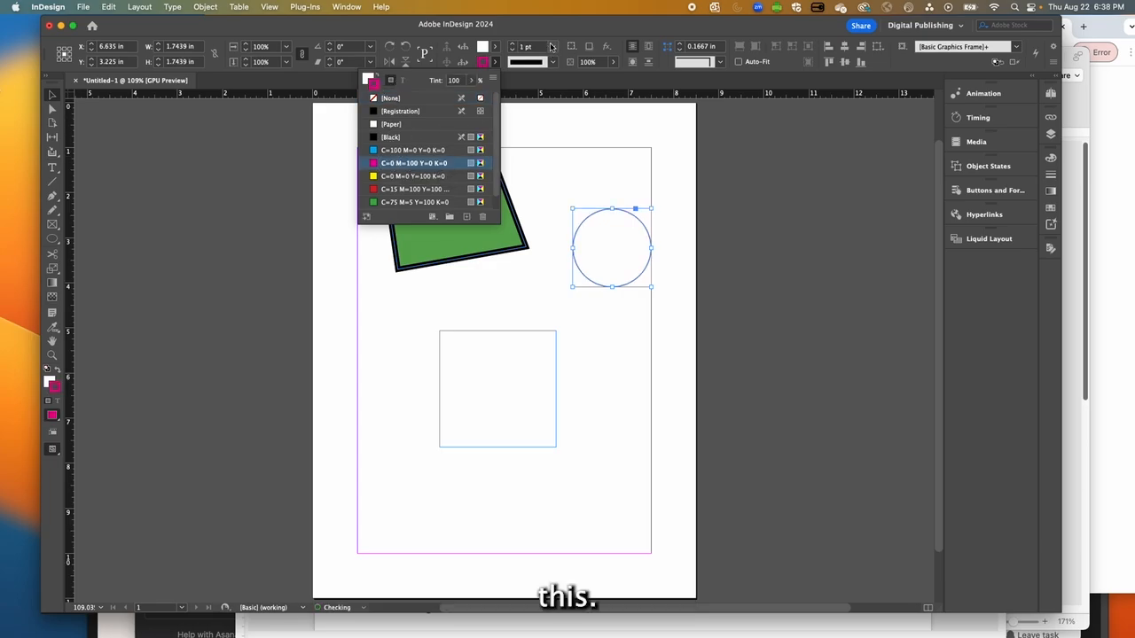
- Increase the circle's stroke weight to 11 pt
click(511, 44)
click(512, 44)
click(511, 44)
click(512, 45)
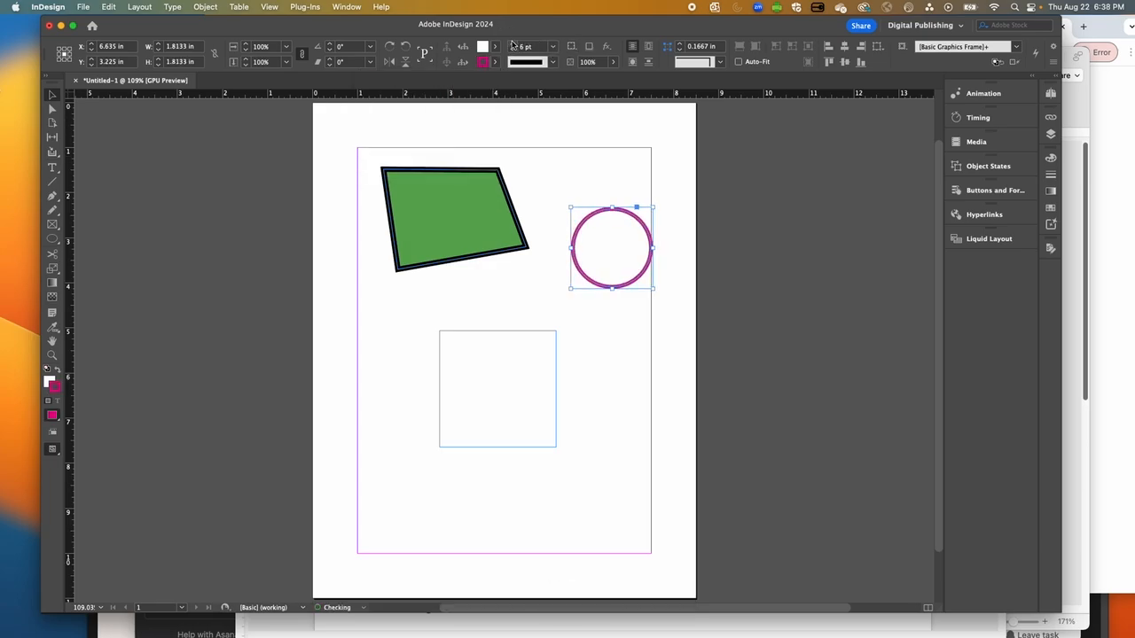
click(512, 45)
click(512, 44)
click(512, 44)
click(512, 44)
click(511, 45)
click(512, 44)
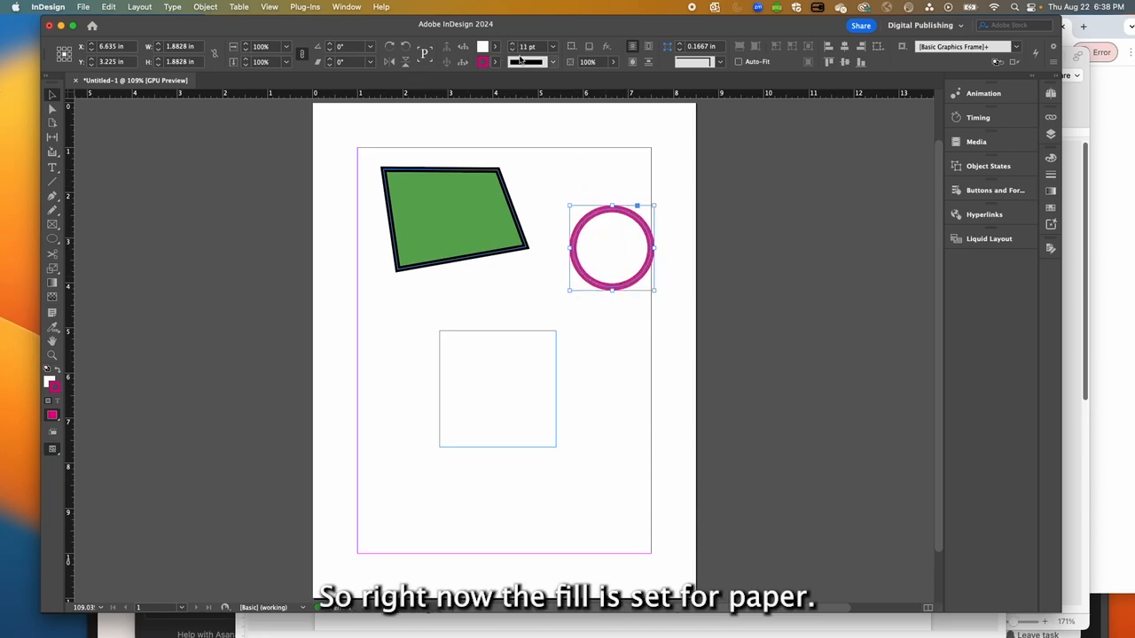
- Move the [Paper]-filled circle onto the right part of the green shape and reselect it there
click(494, 47)
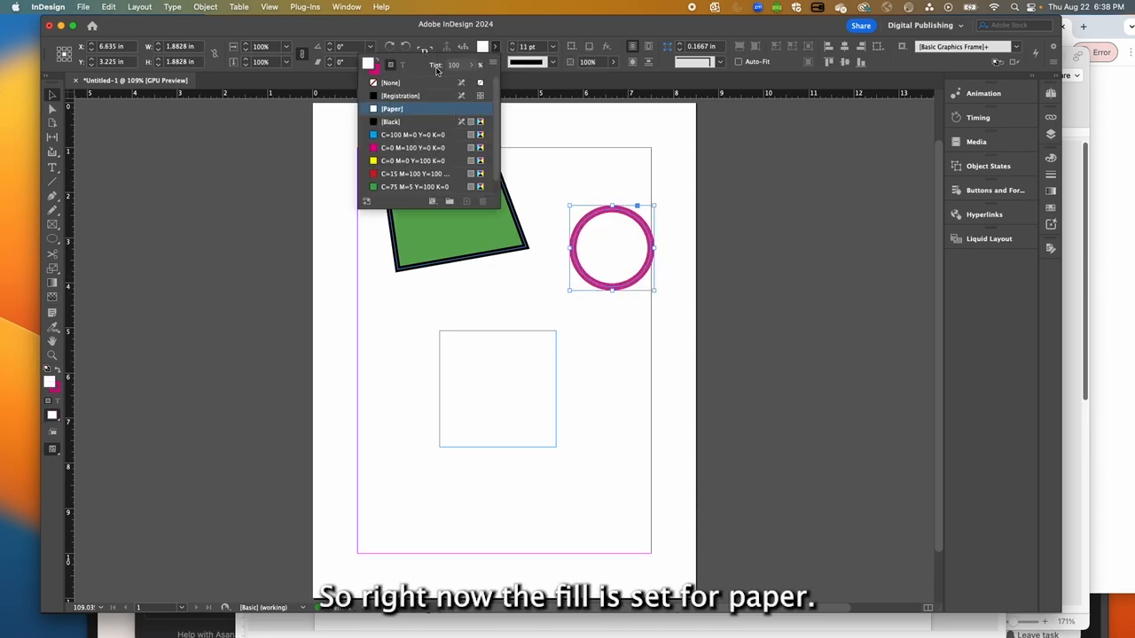
drag(601, 213, 476, 198)
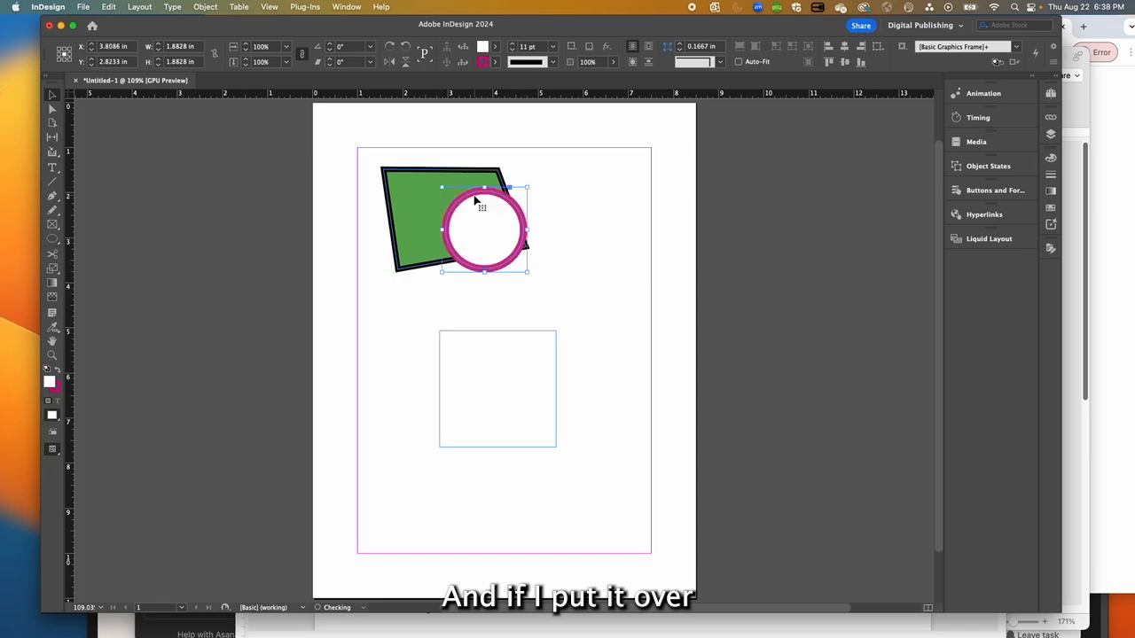
click(588, 193)
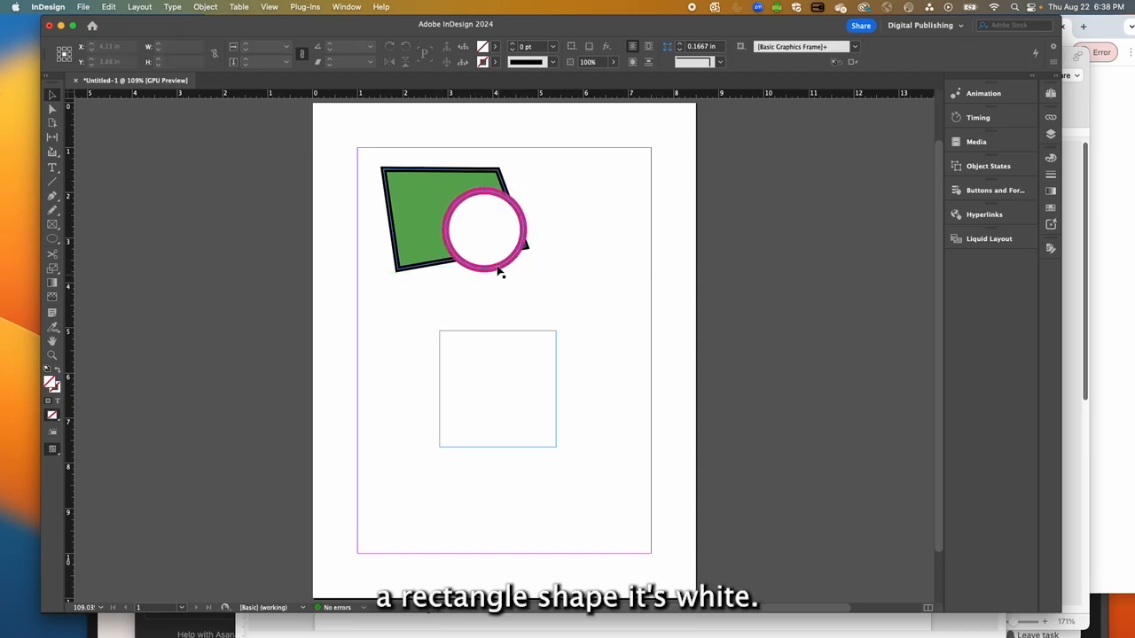
click(499, 220)
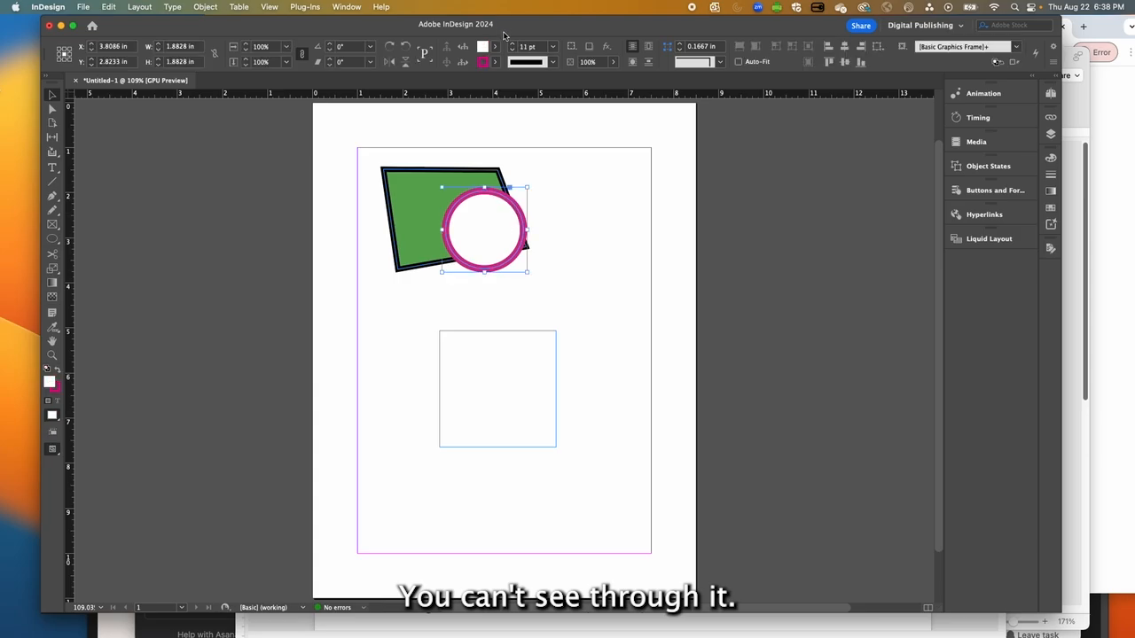
- Set the circle's fill to [None] and move it clear of the green shape, to its right
click(498, 46)
click(410, 83)
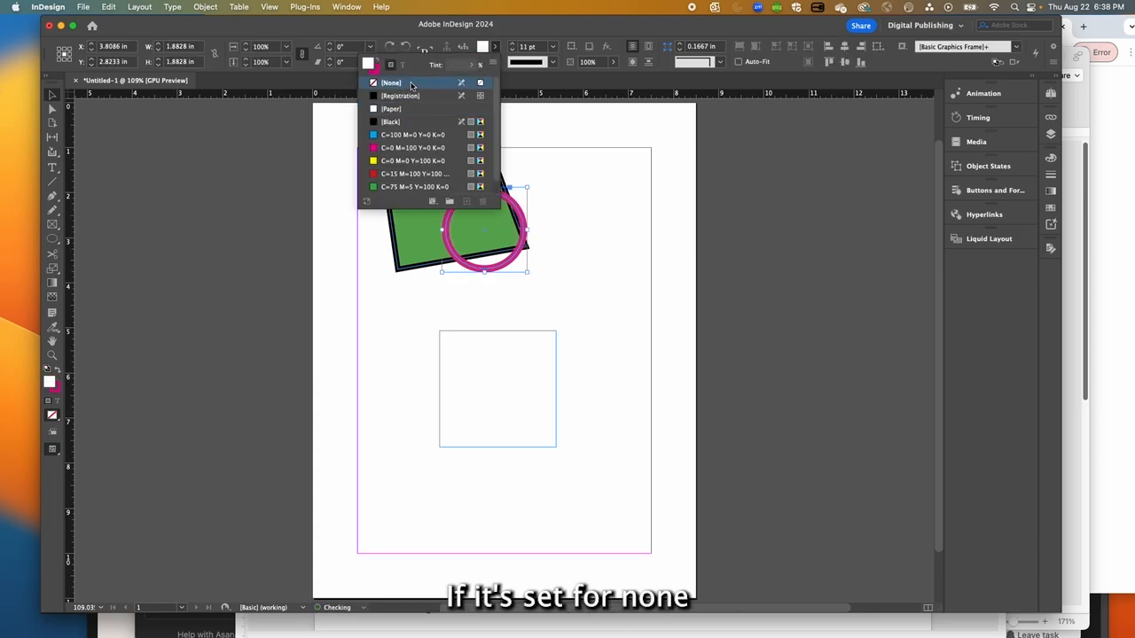
click(545, 248)
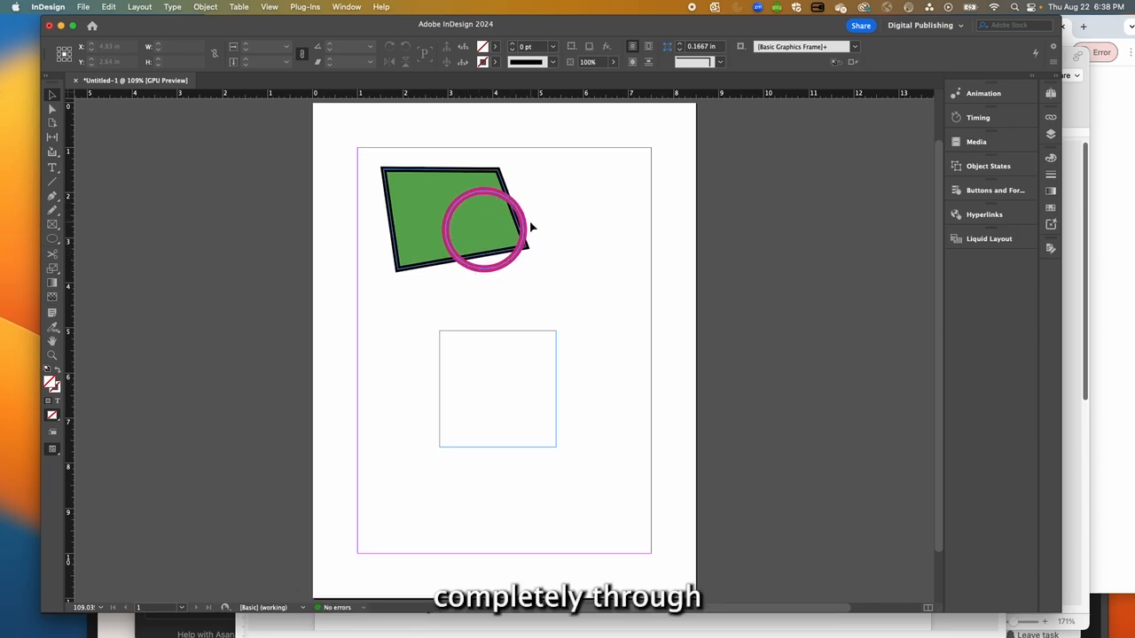
drag(486, 203, 568, 202)
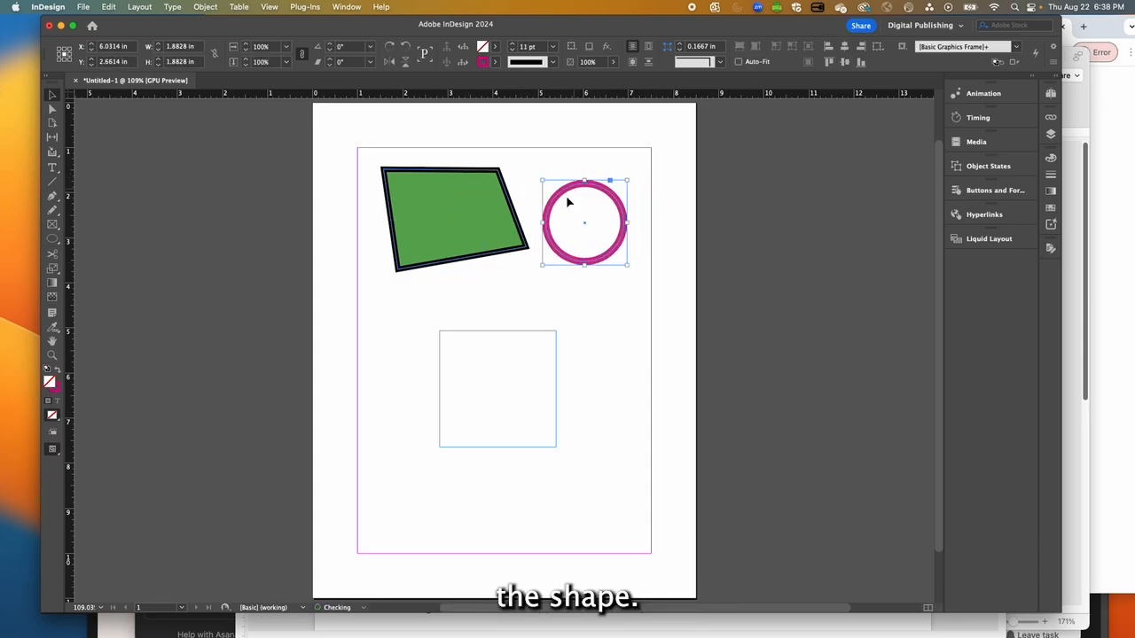
- With the Direct Selection tool, pull the circle's top, right, bottom and left anchor points outward into a rounded diamond
click(51, 109)
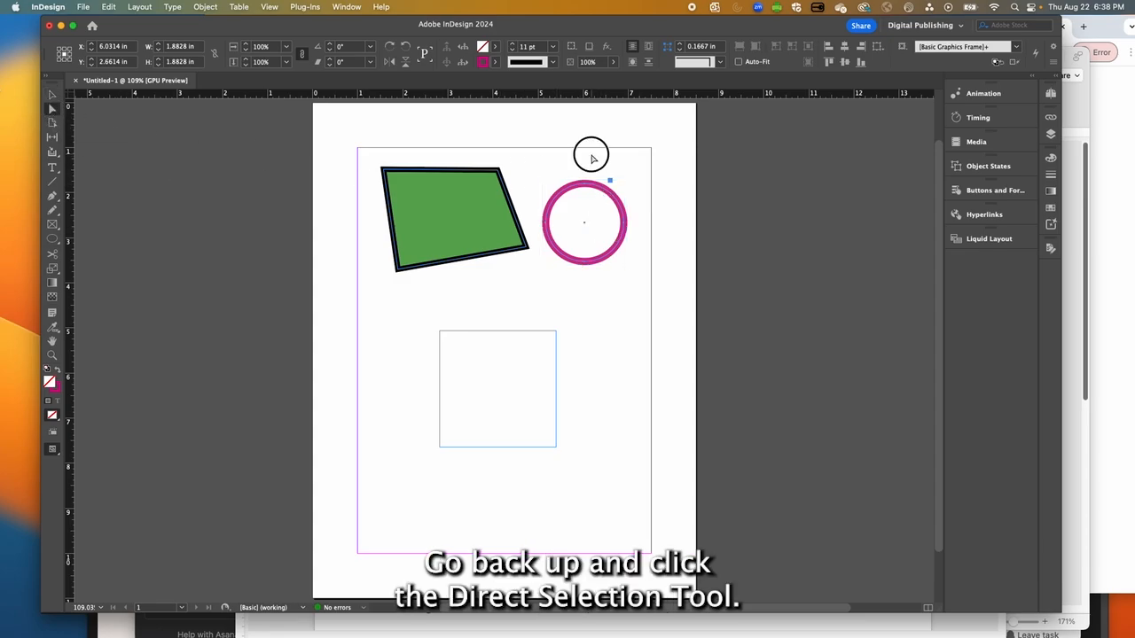
click(585, 187)
click(585, 186)
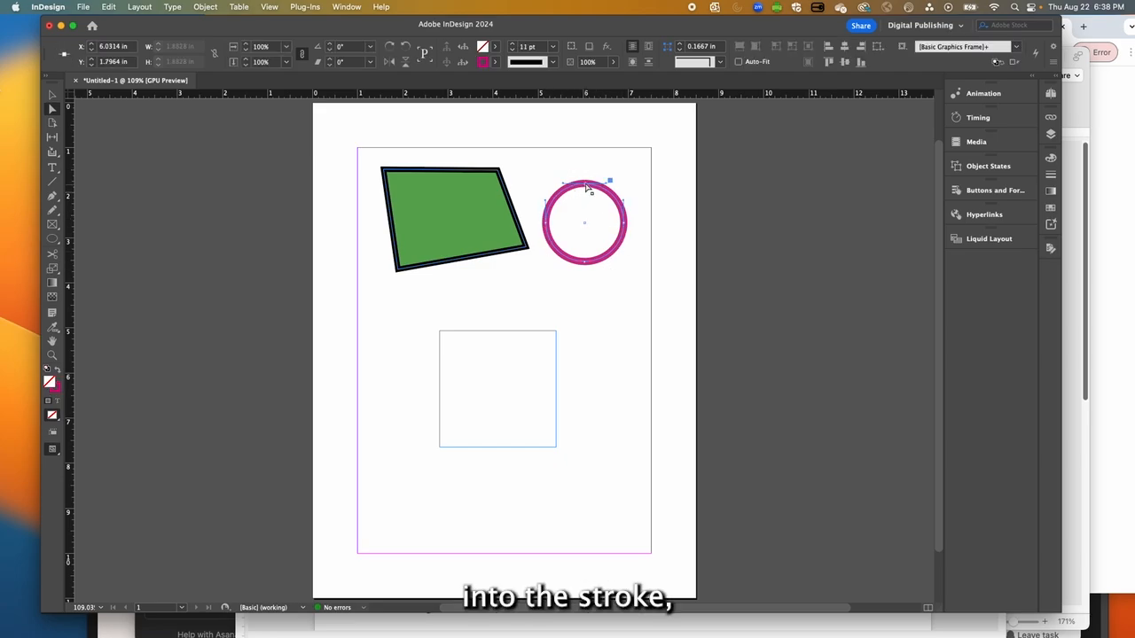
drag(587, 189, 583, 165)
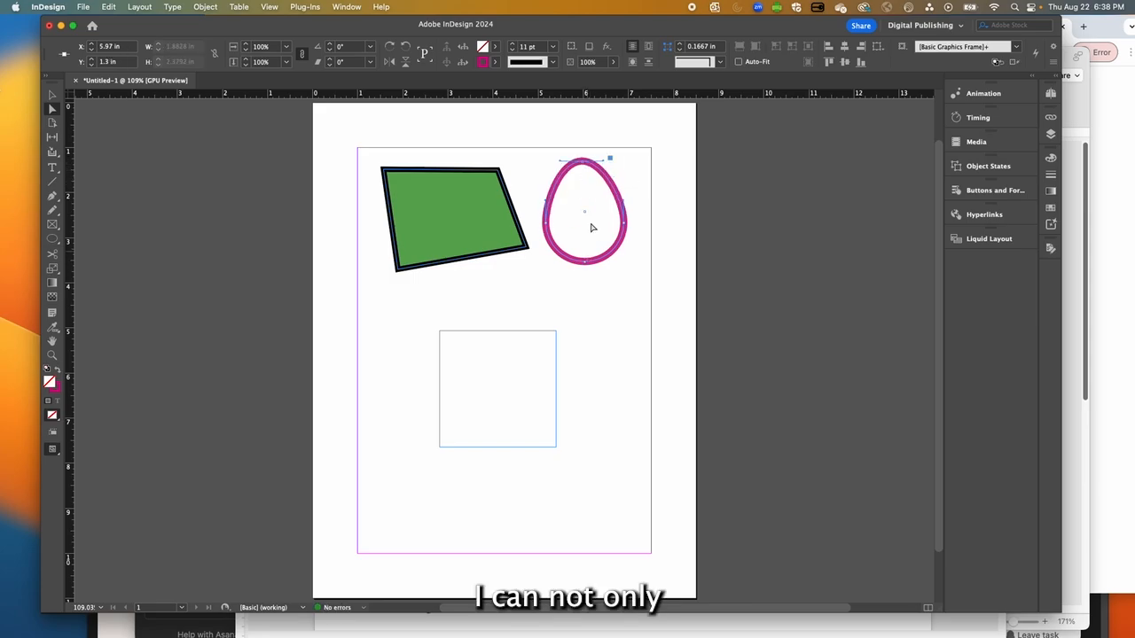
drag(631, 226, 640, 230)
drag(591, 262, 588, 284)
drag(543, 226, 531, 225)
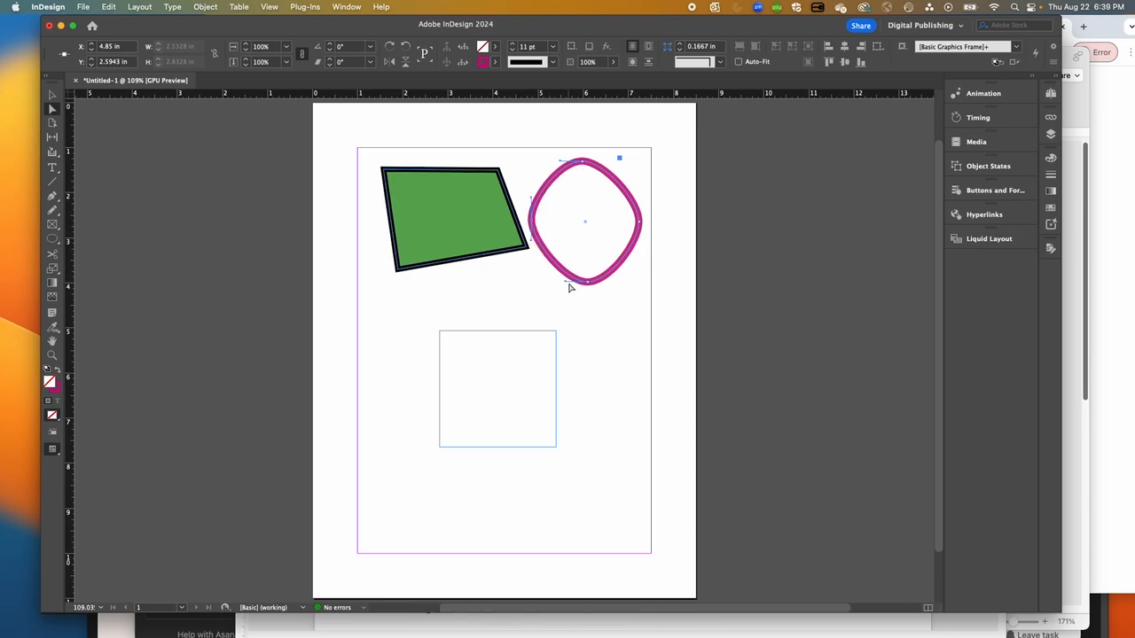
- Bend the magenta shape's upper curves by extending the left anchor's upper handle and both handles of the top anchor
click(529, 251)
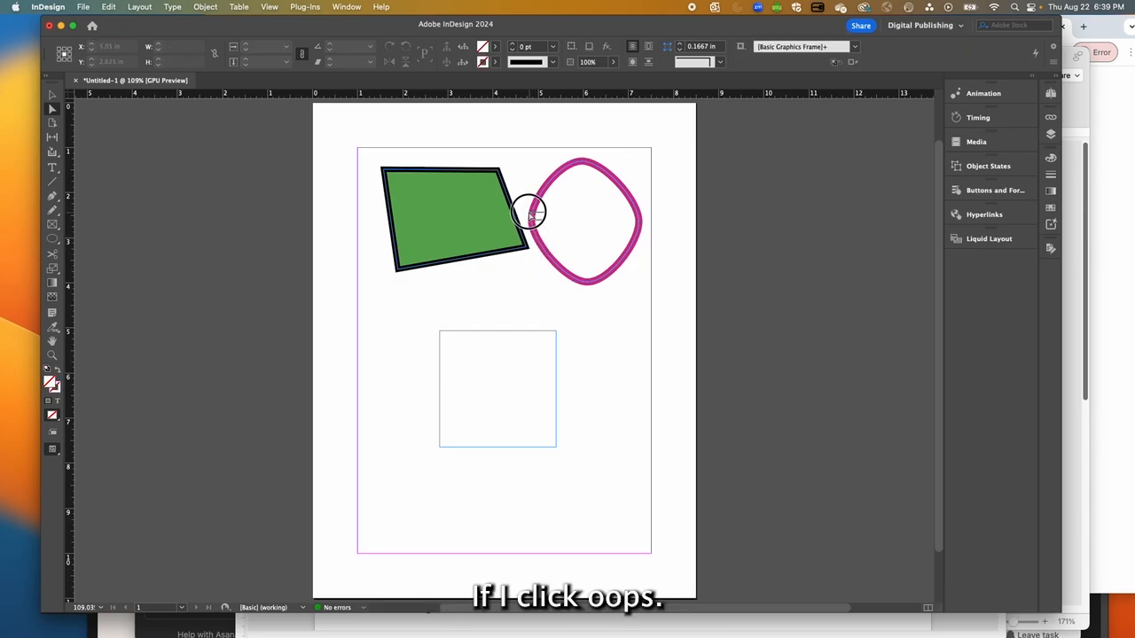
click(529, 213)
drag(531, 196, 497, 157)
click(589, 161)
click(604, 160)
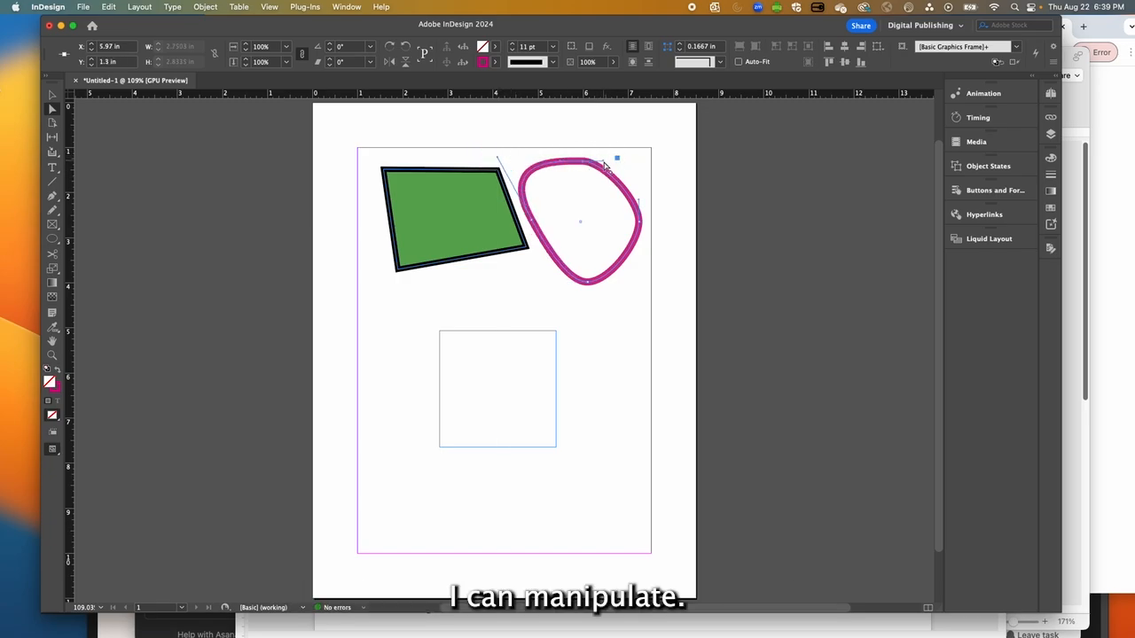
drag(605, 164, 674, 161)
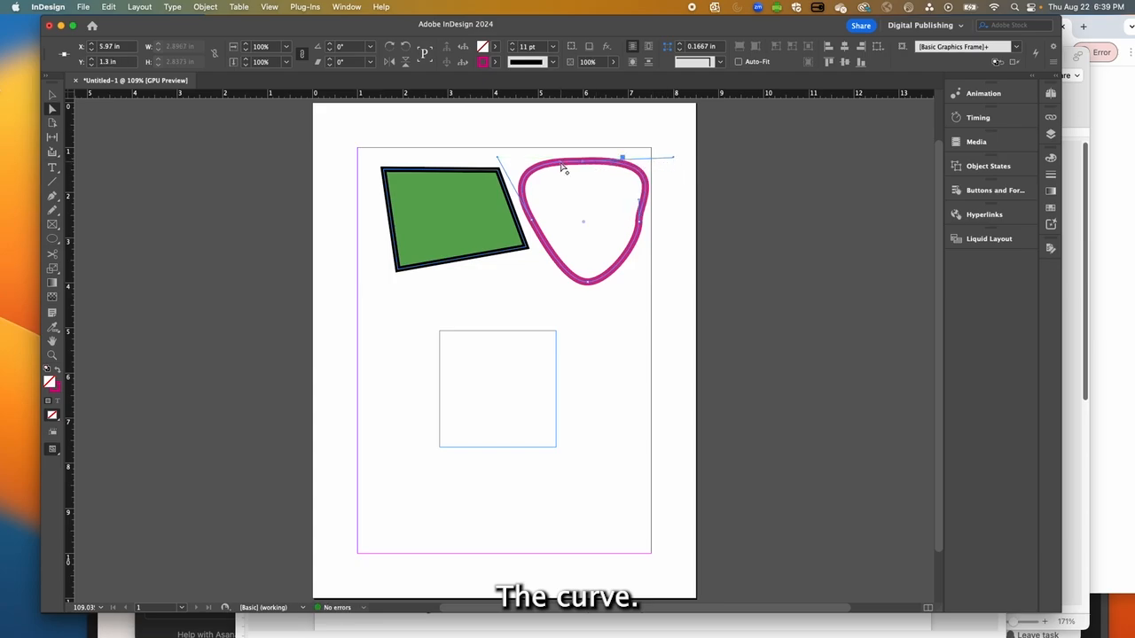
drag(565, 164, 576, 128)
- Extend both direction handles of the magenta shape's bottom anchor point outward to broaden its lower curve, and deselect it
click(591, 280)
click(608, 282)
drag(608, 282, 665, 281)
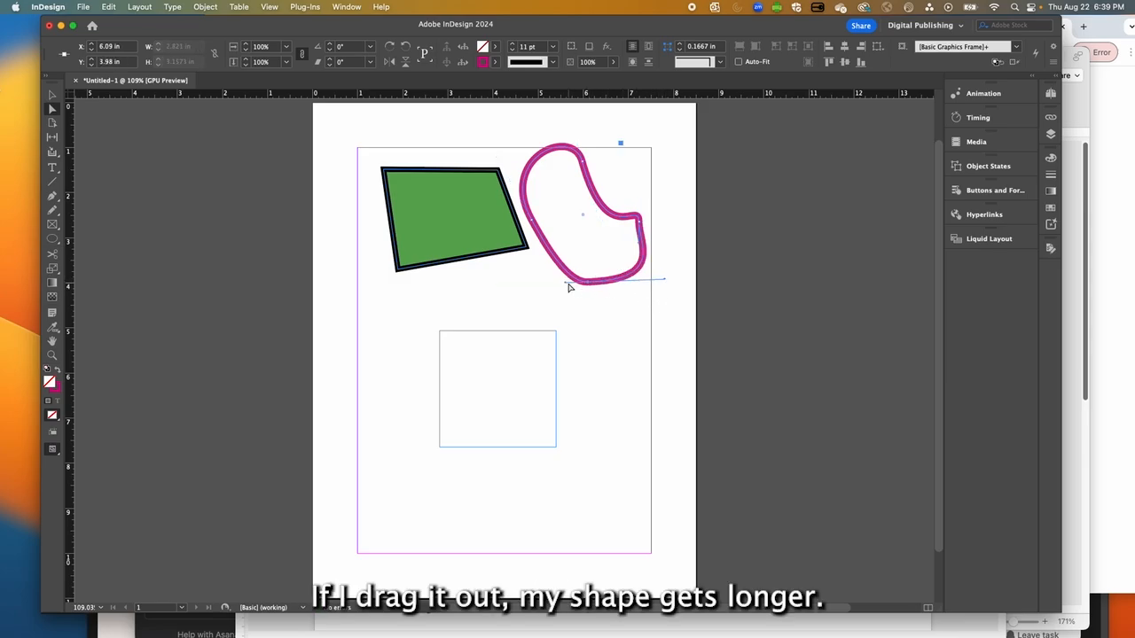
drag(566, 282, 505, 299)
click(635, 325)
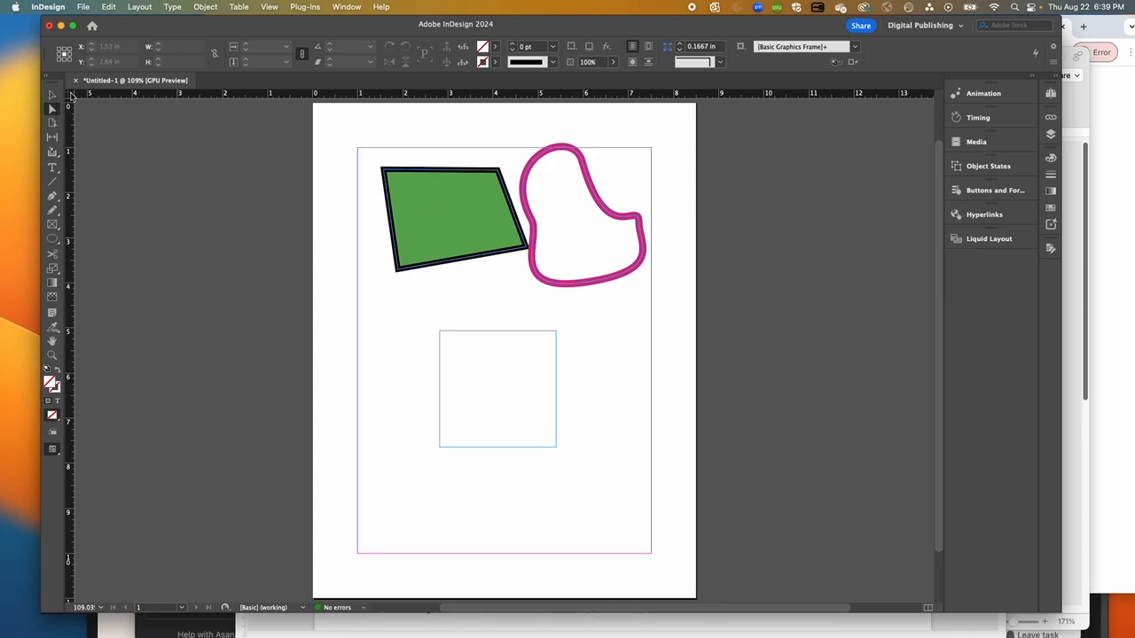
- Reshape the empty square into a slanted quadrilateral about 5.77 × 4.36 in by moving its top and right edges outward
click(557, 332)
click(510, 334)
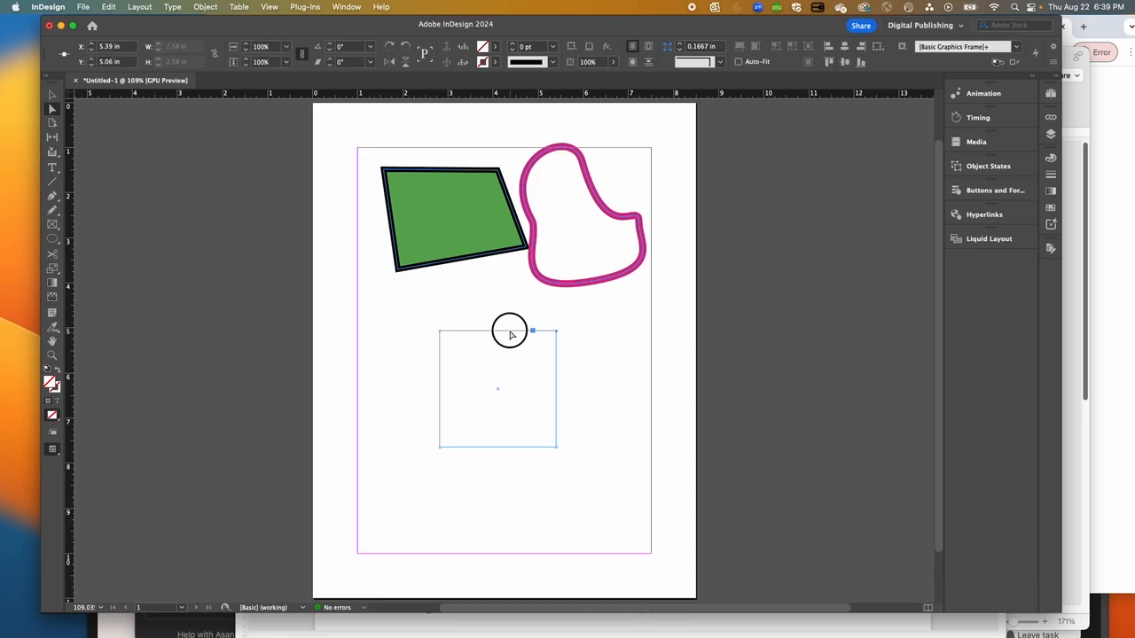
drag(497, 335, 451, 287)
drag(550, 416, 655, 392)
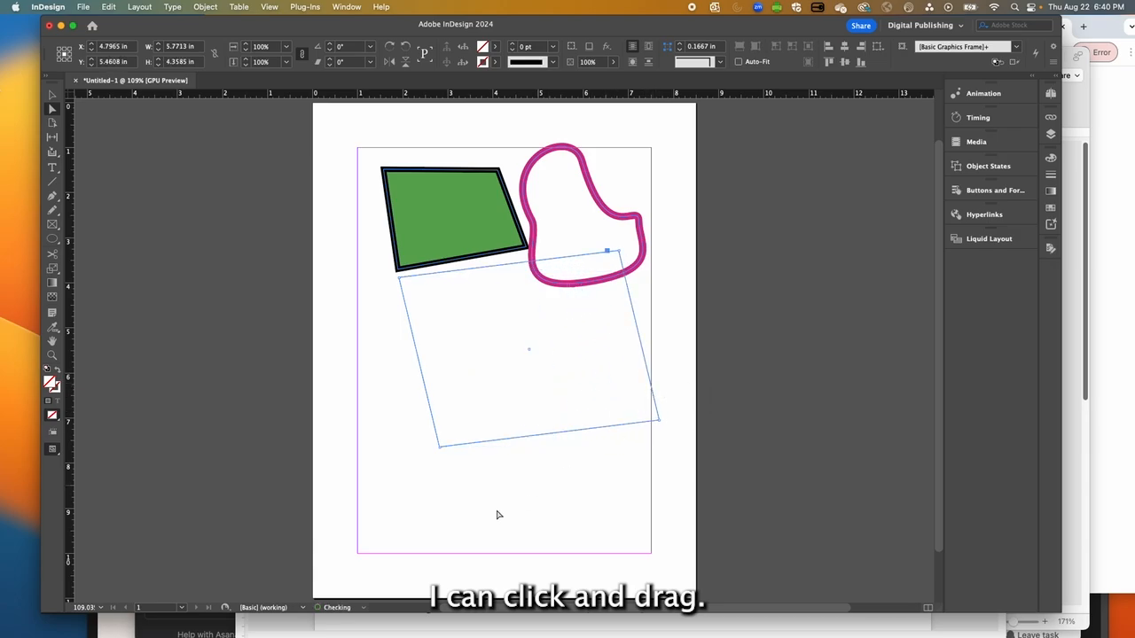
- Create a six-sided polygon 1.3889 in wide and high near the bottom centre of the page
click(58, 246)
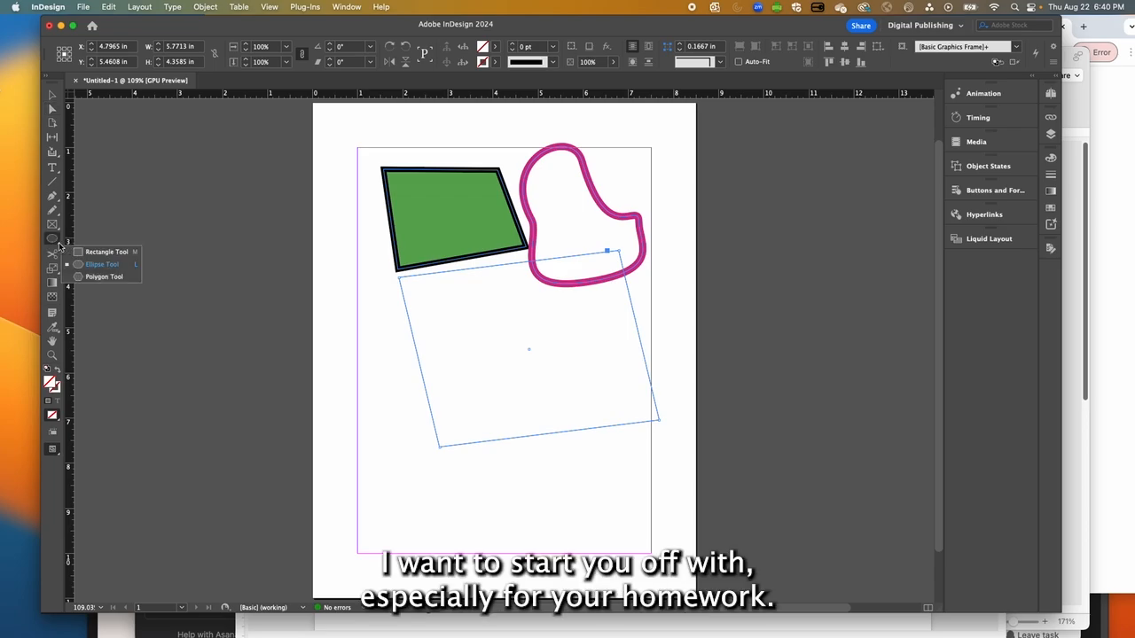
click(59, 247)
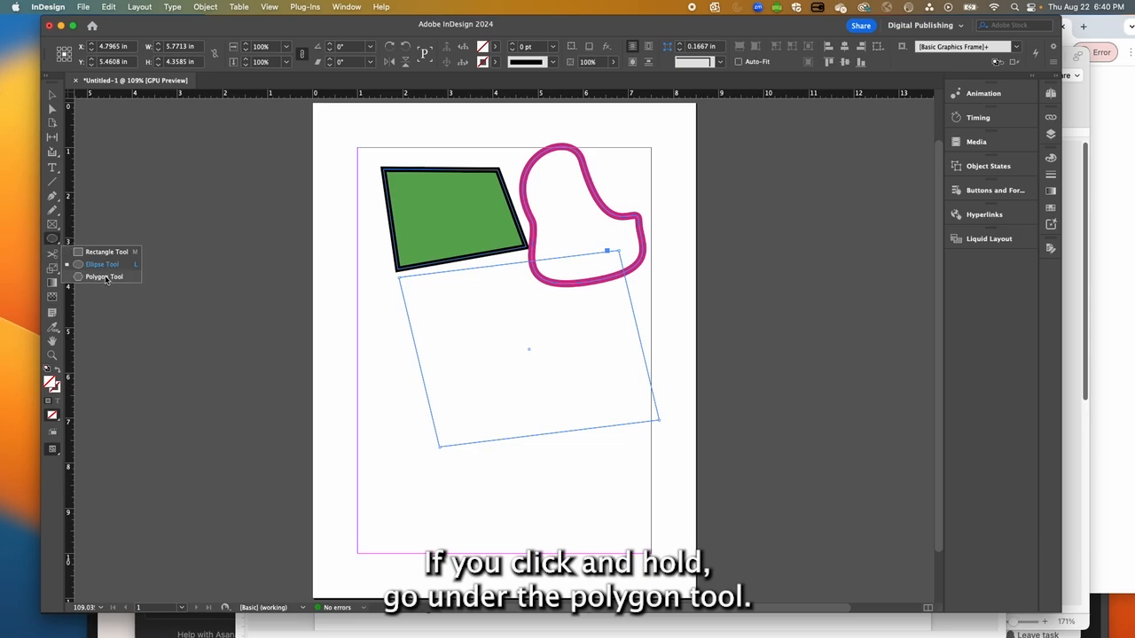
click(104, 277)
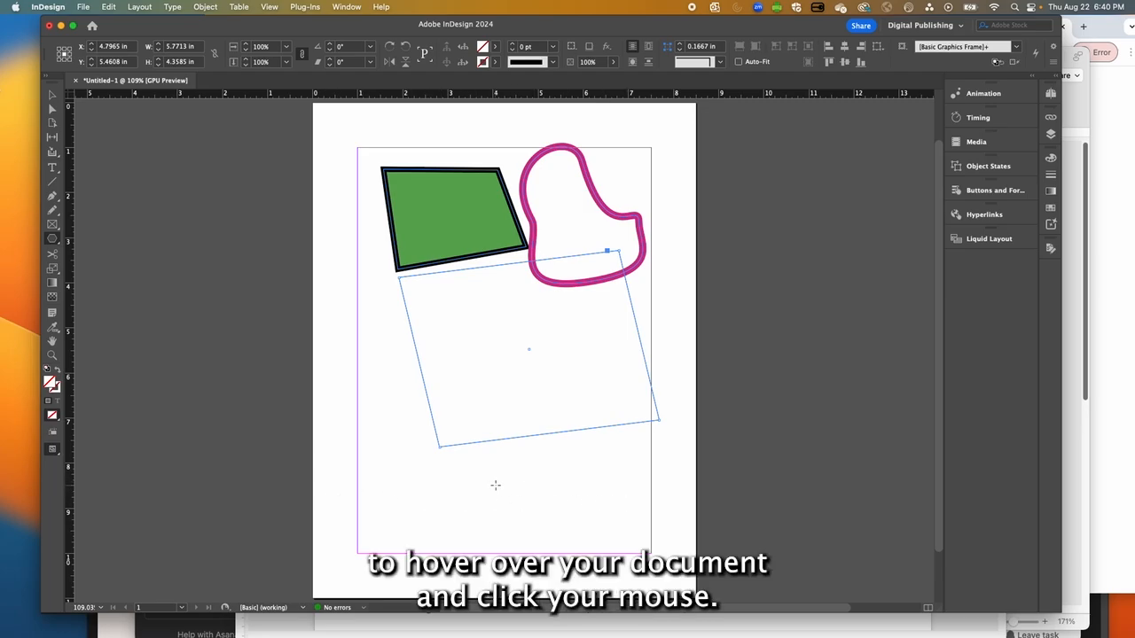
click(496, 487)
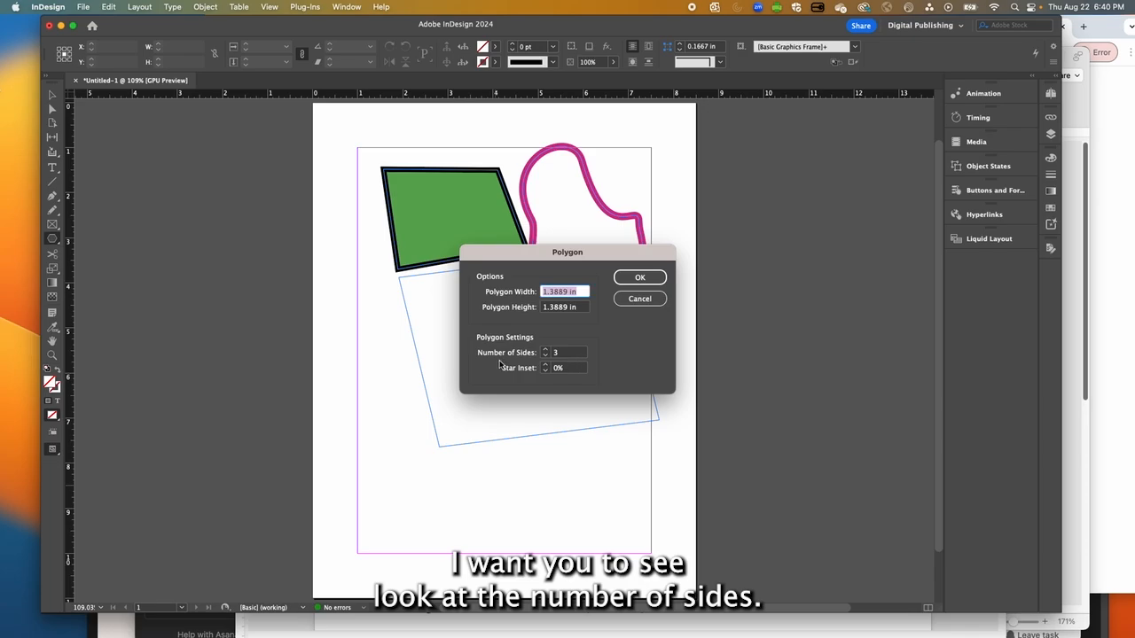
click(545, 349)
click(545, 349)
click(546, 350)
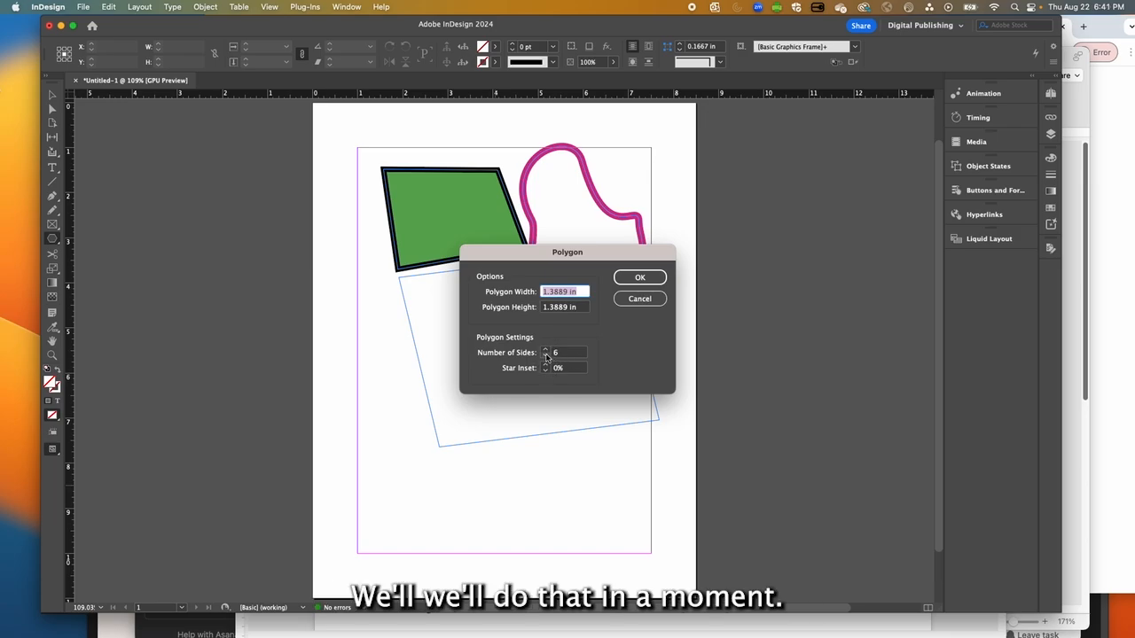
click(636, 279)
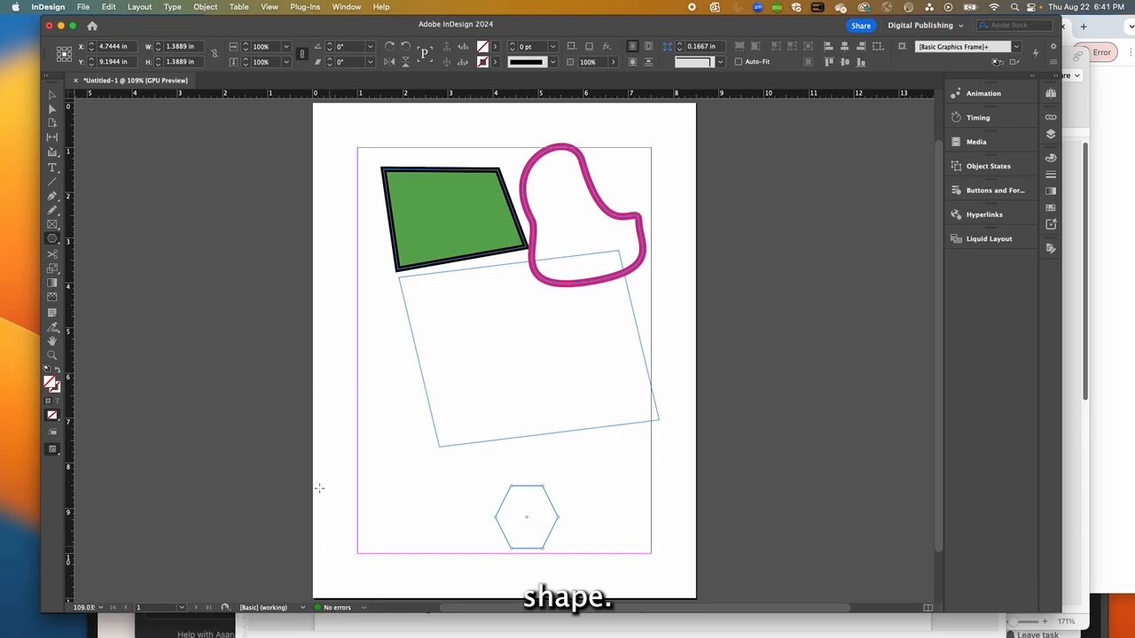
- Create a three-sided polygon 1.3889 in wide and high near the left margin, about halfway down the page
click(53, 241)
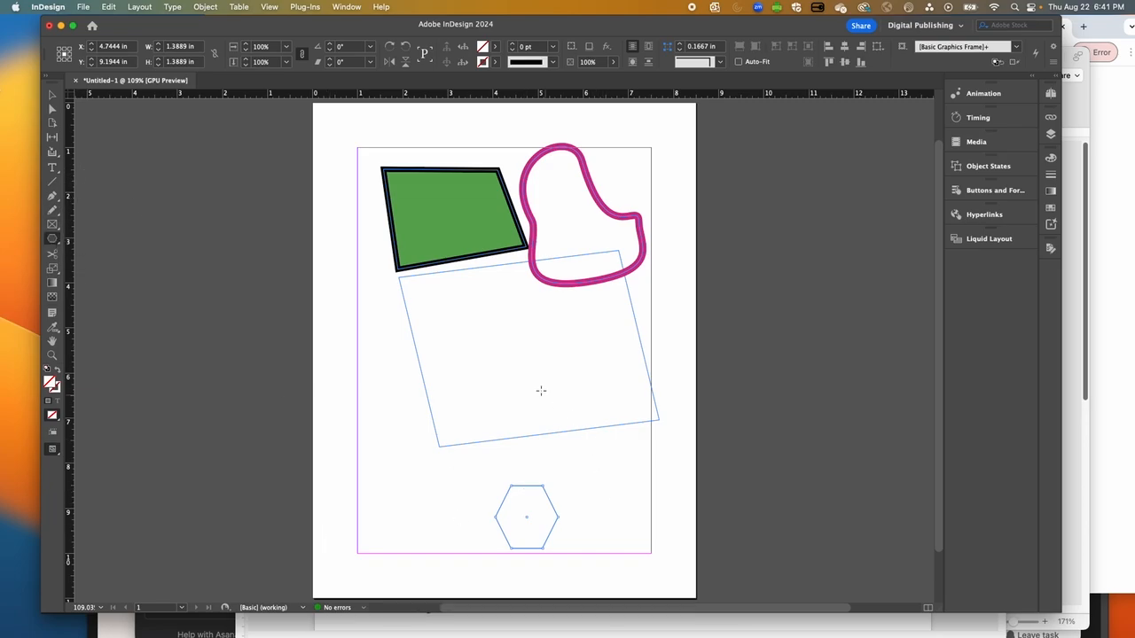
click(376, 357)
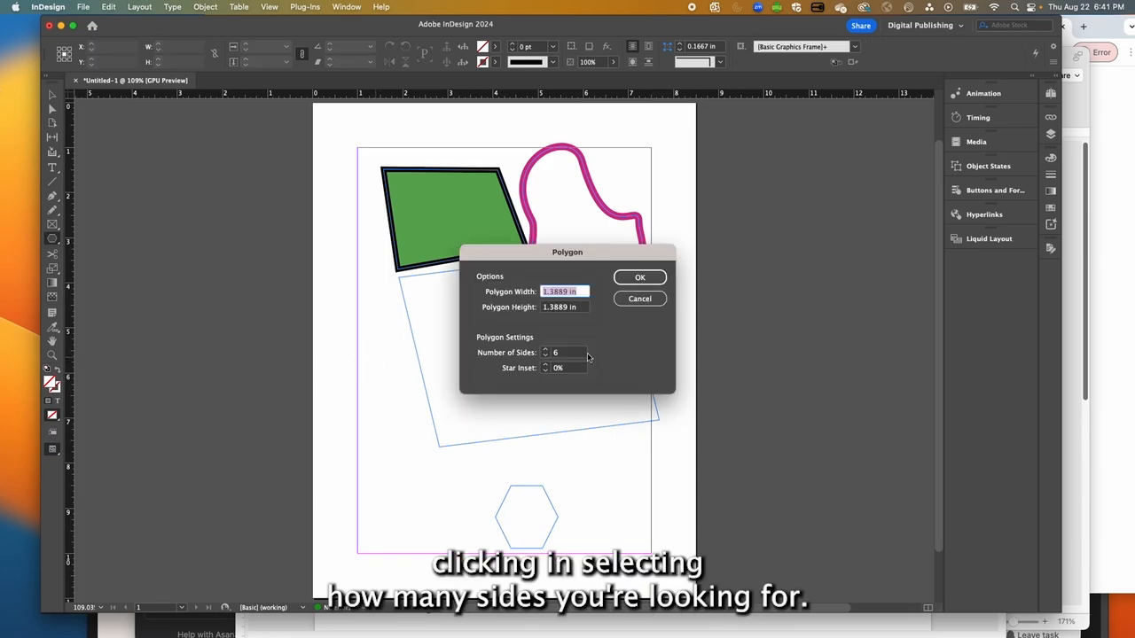
click(545, 356)
click(545, 355)
click(640, 278)
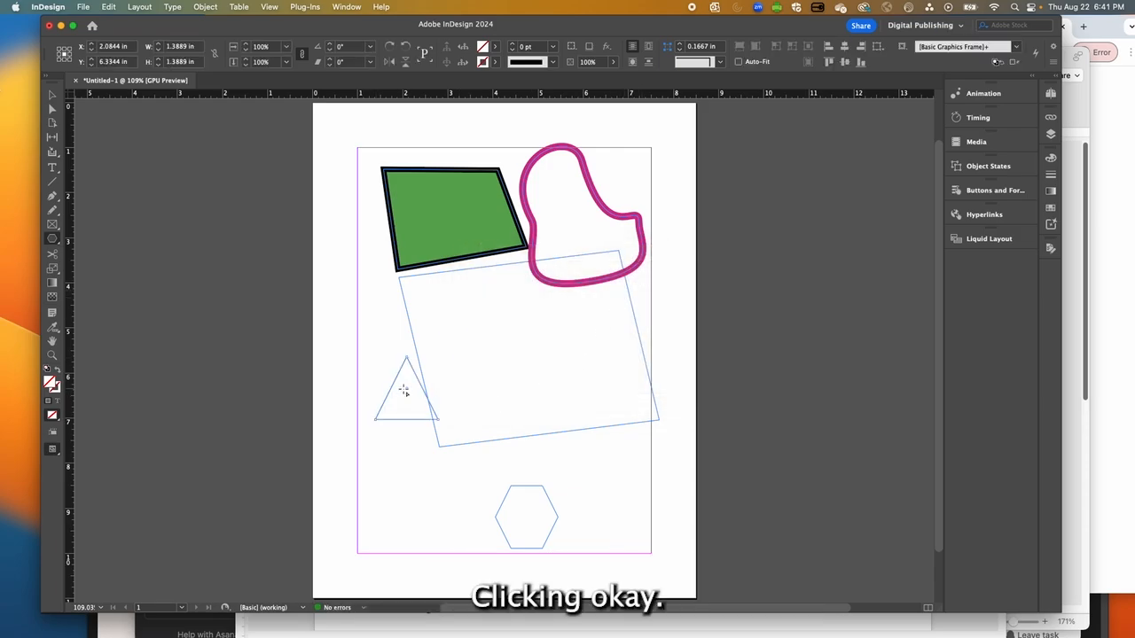
- Move the triangle to the lower left of the page with the Selection tool and enlarge it to about 2.5 × 2.875 in
click(51, 95)
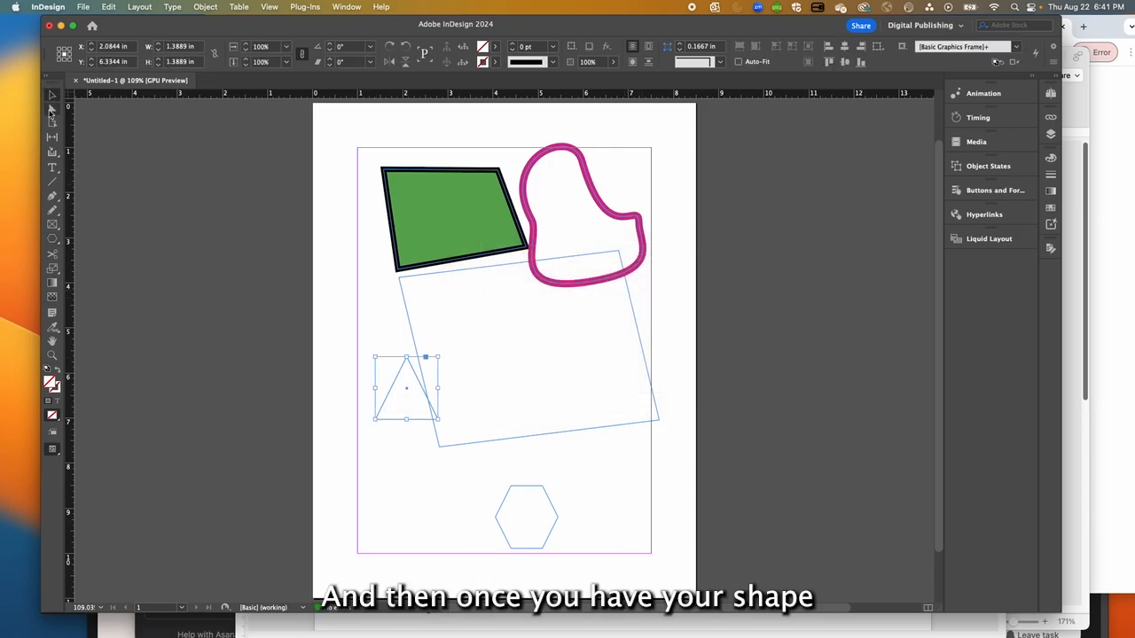
drag(396, 393, 397, 504)
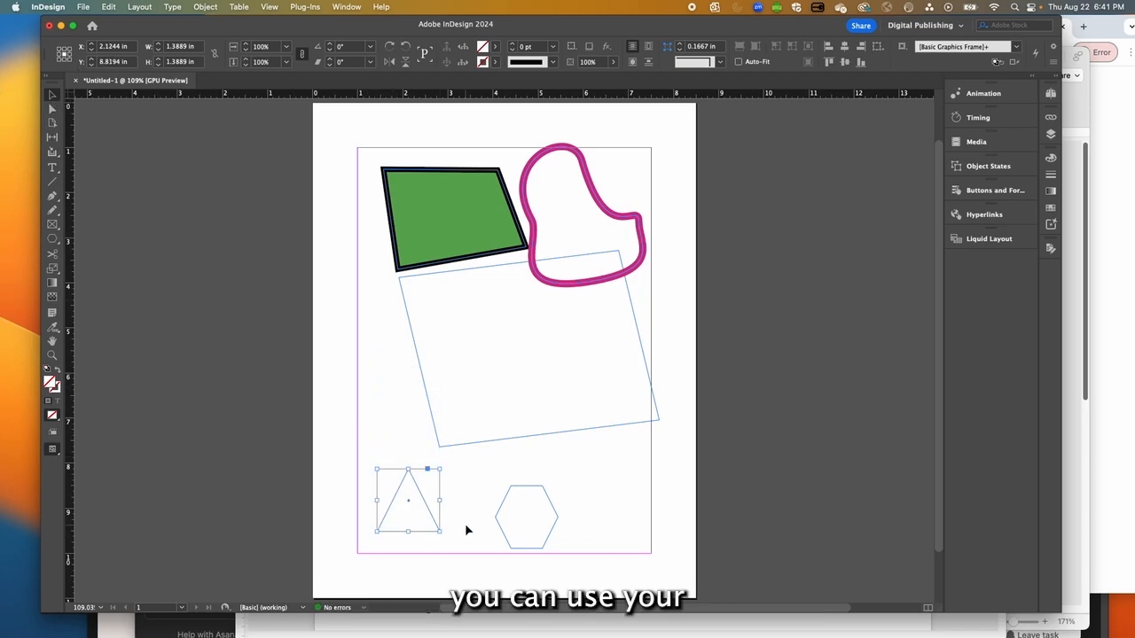
drag(439, 532, 490, 553)
drag(436, 470, 433, 425)
- Delete the large empty slanted quadrilateral in the middle of the page
click(425, 382)
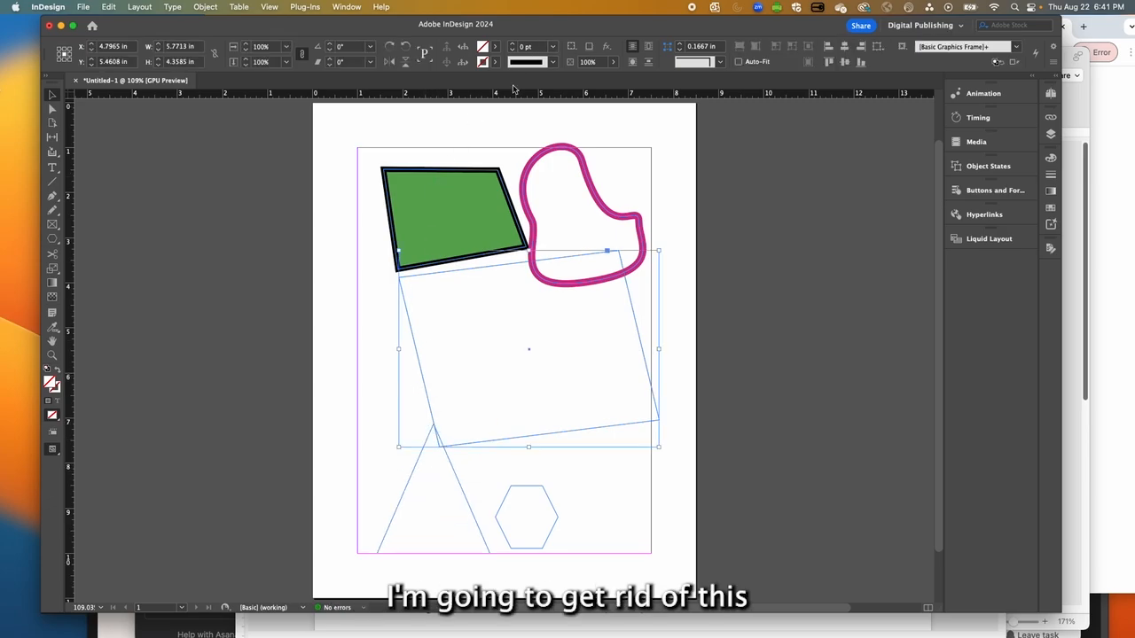
key(Delete)
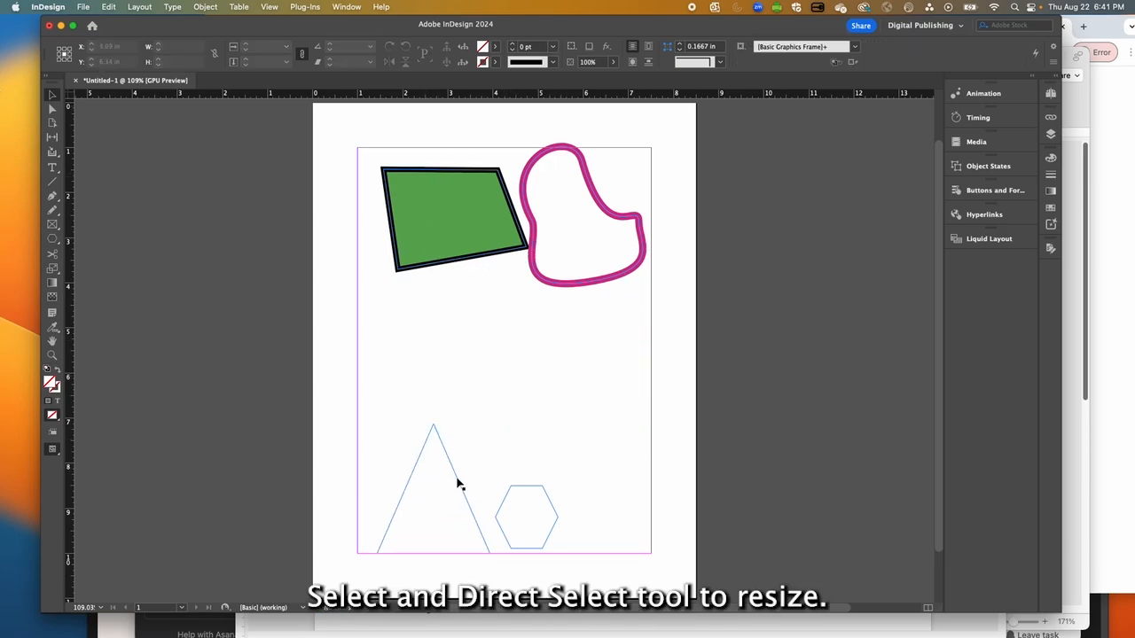
- Move the triangle up to the middle of the page and widen it to about 4.15 in
click(429, 436)
drag(430, 436, 456, 321)
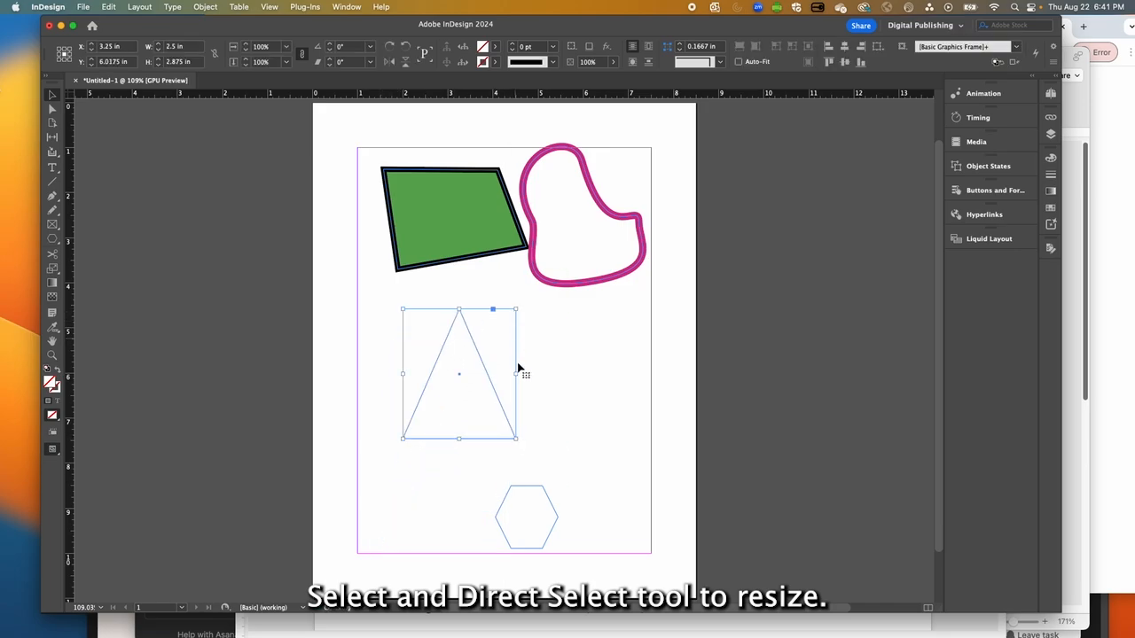
drag(520, 372, 594, 390)
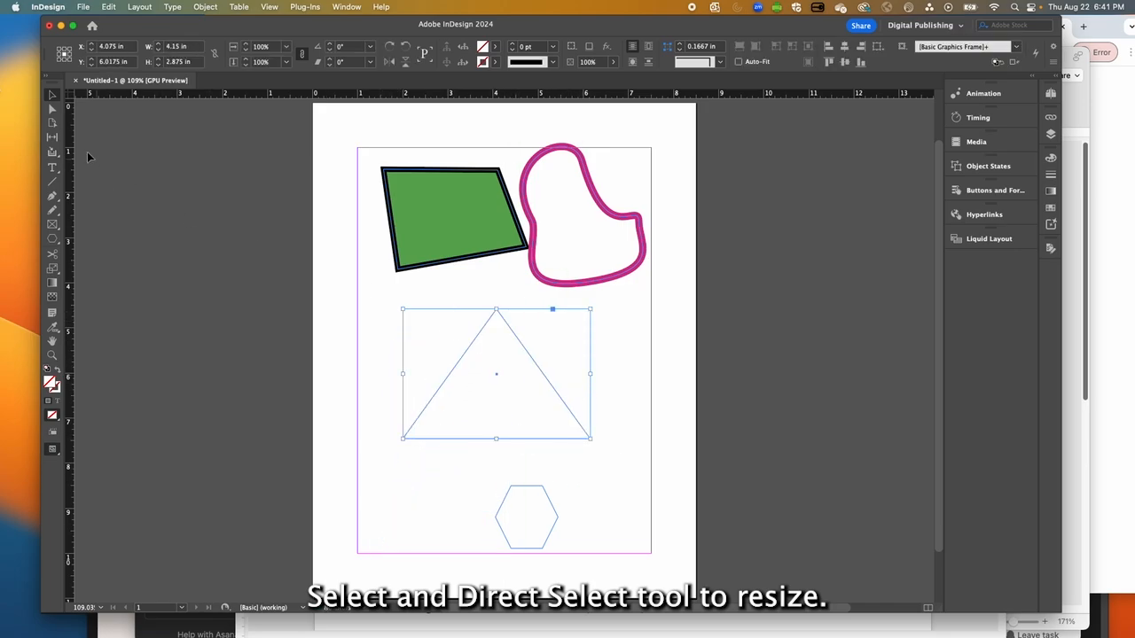
- With the Direct Selection tool, reposition the triangle and its corner points into a narrow slanted triangle about 2.08 × 3.14 in, and deselect it
click(52, 109)
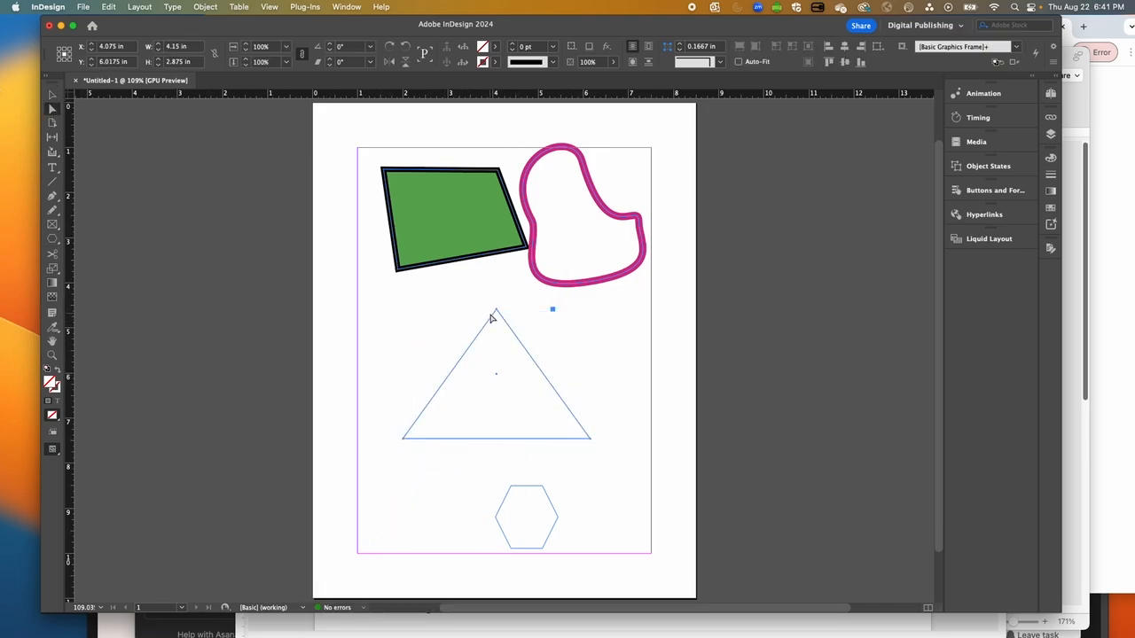
drag(497, 313, 497, 335)
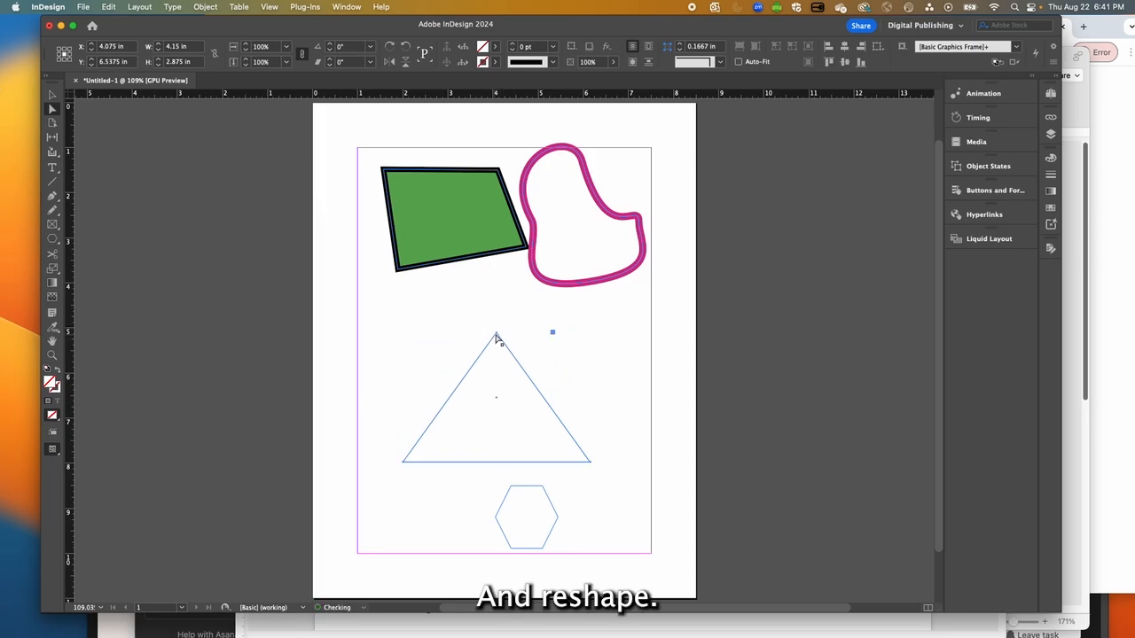
click(496, 320)
drag(590, 463, 515, 433)
drag(404, 466, 461, 417)
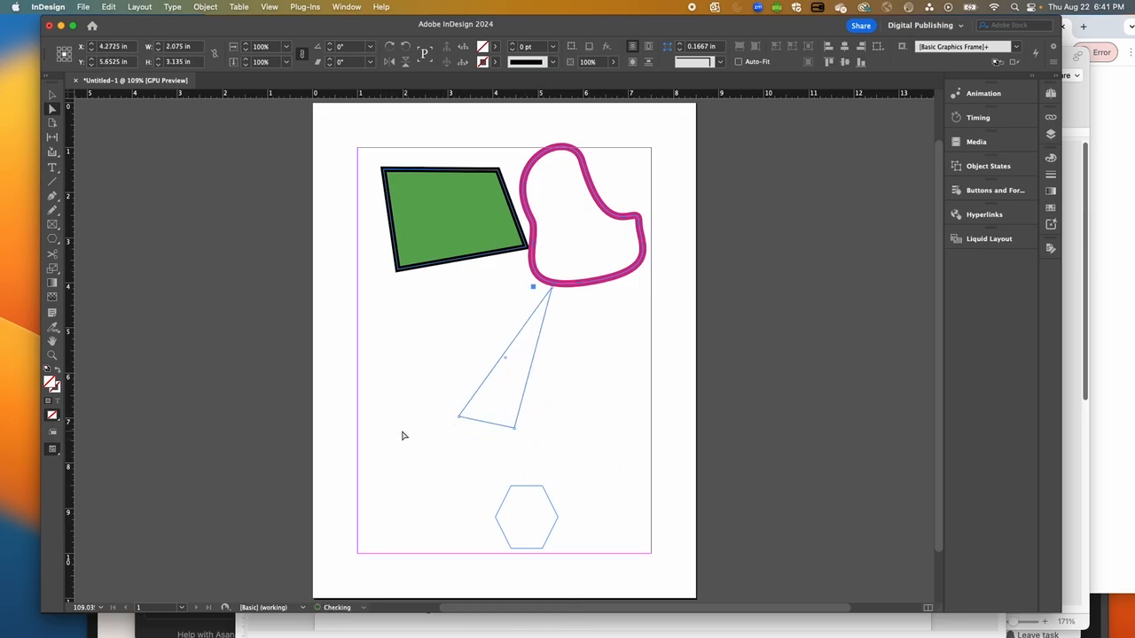
click(413, 516)
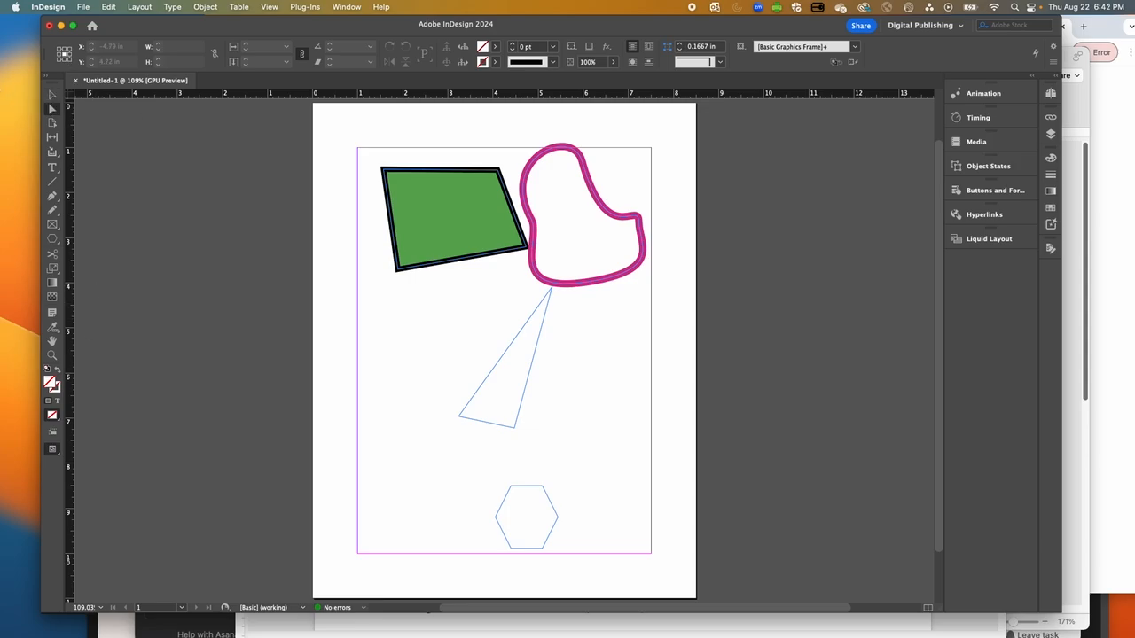
scroll(484, 385, down, 2)
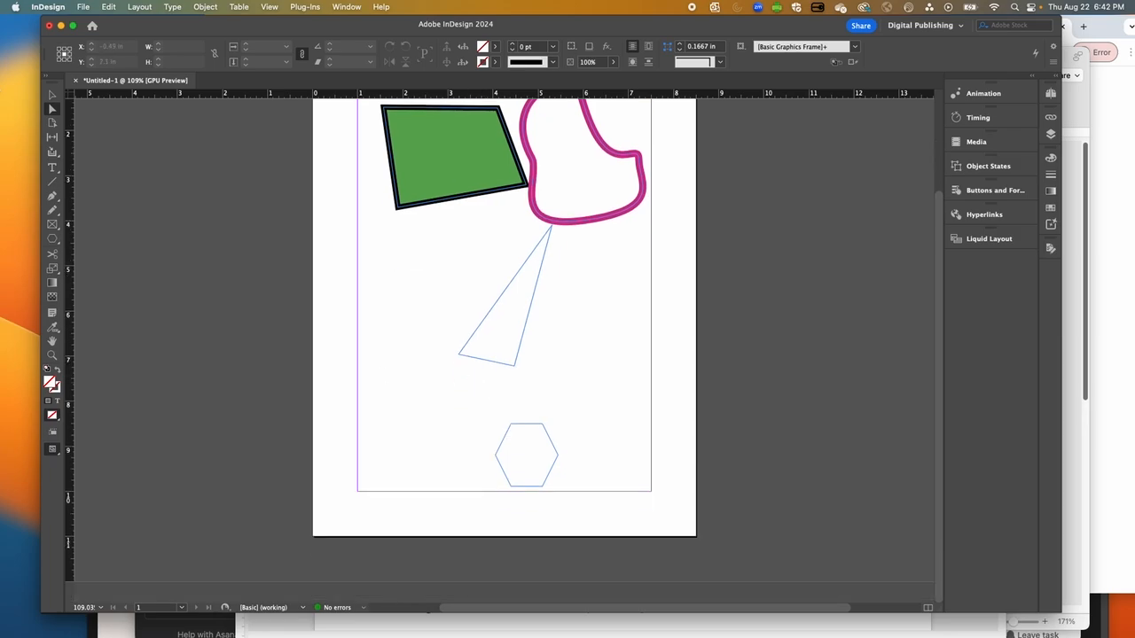
scroll(558, 260, up, 2)
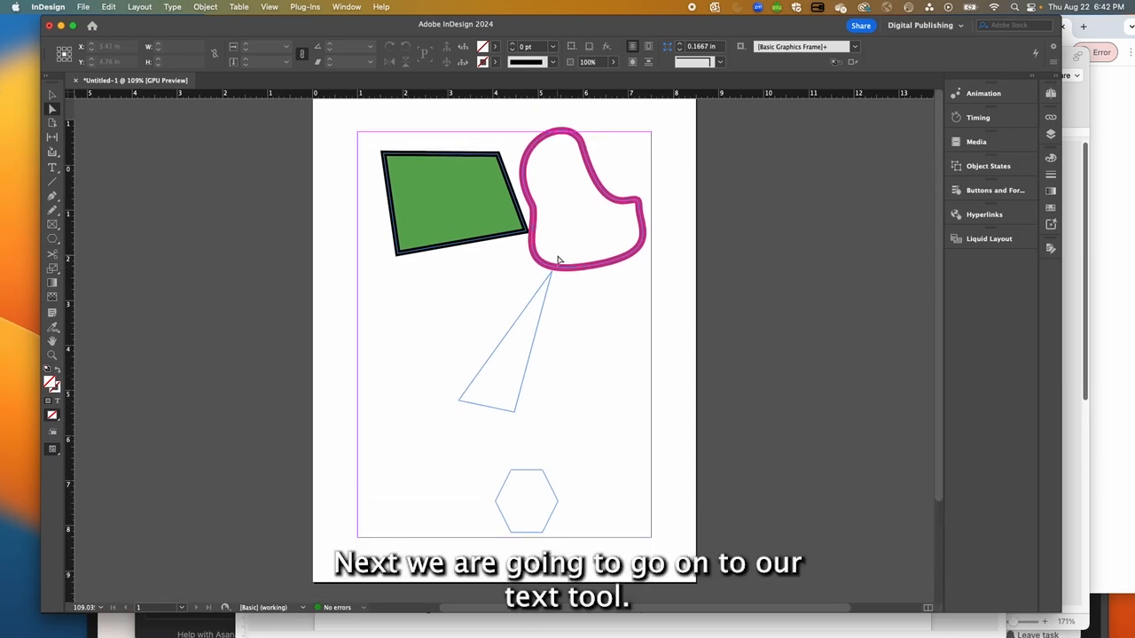